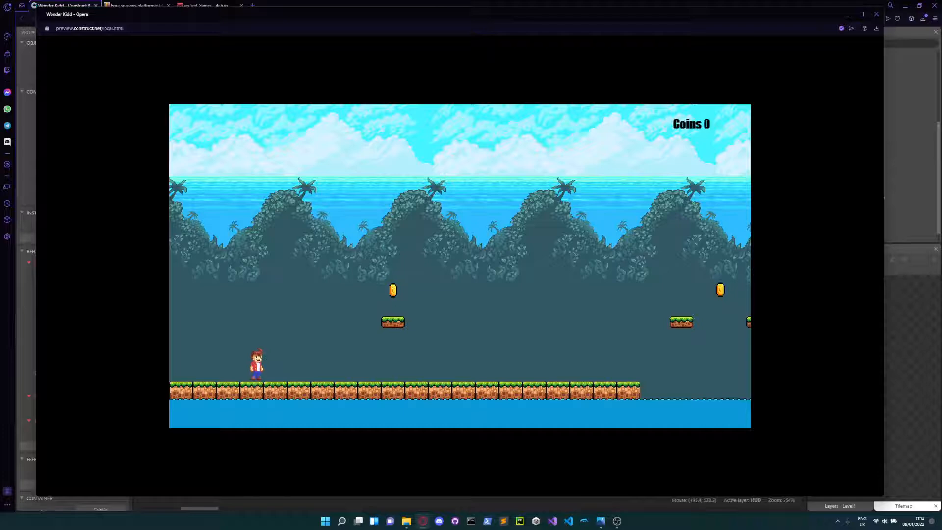
View the character sprite sheet spritesheet.png in Photos, close the running game preview and minimise the image viewer.
left_click(601, 521)
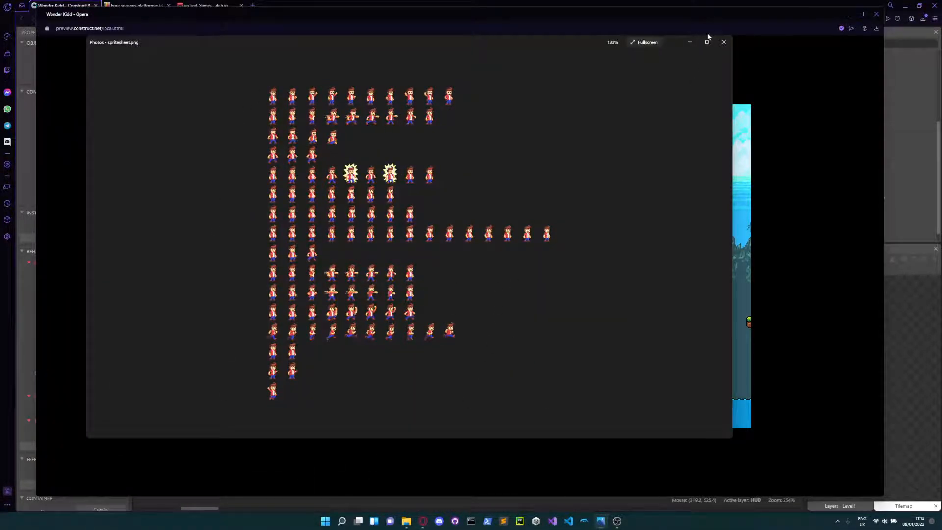
left_click(719, 16)
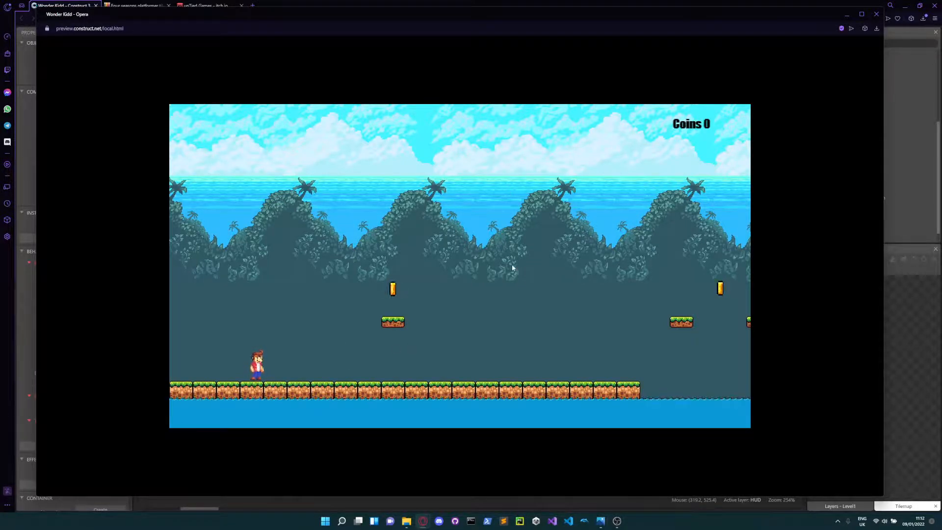
left_click(877, 14)
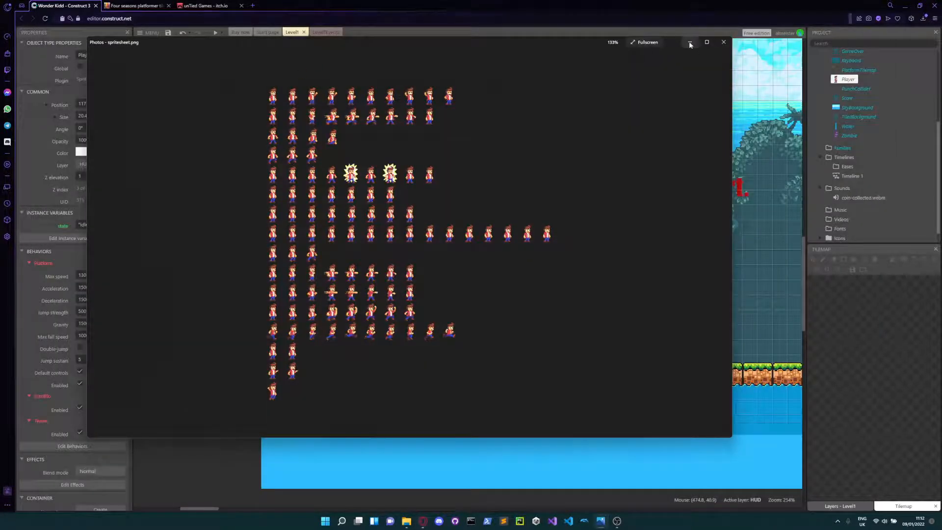
left_click(690, 43)
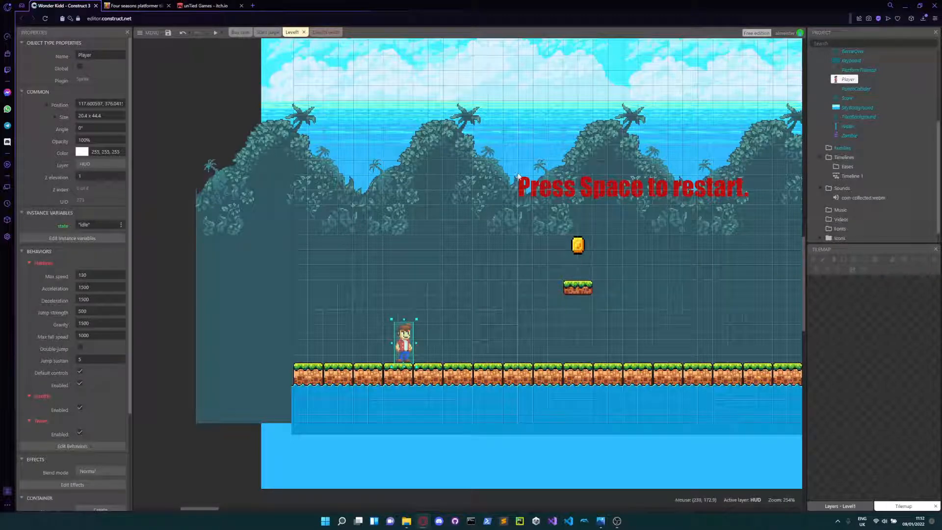
Look over the Four seasons platformer tileset and unTied Games pages on itch.io and return to the Construct 3 project.
left_click(150, 6)
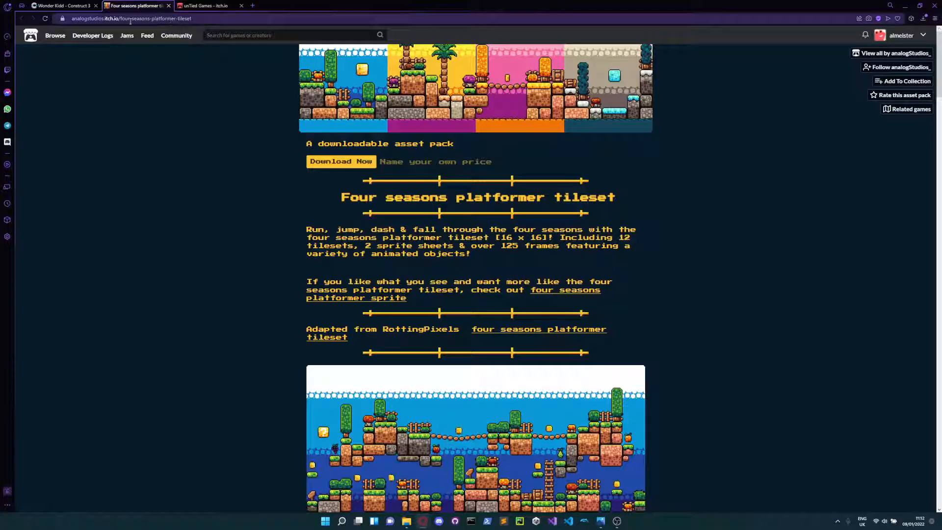
left_click(206, 6)
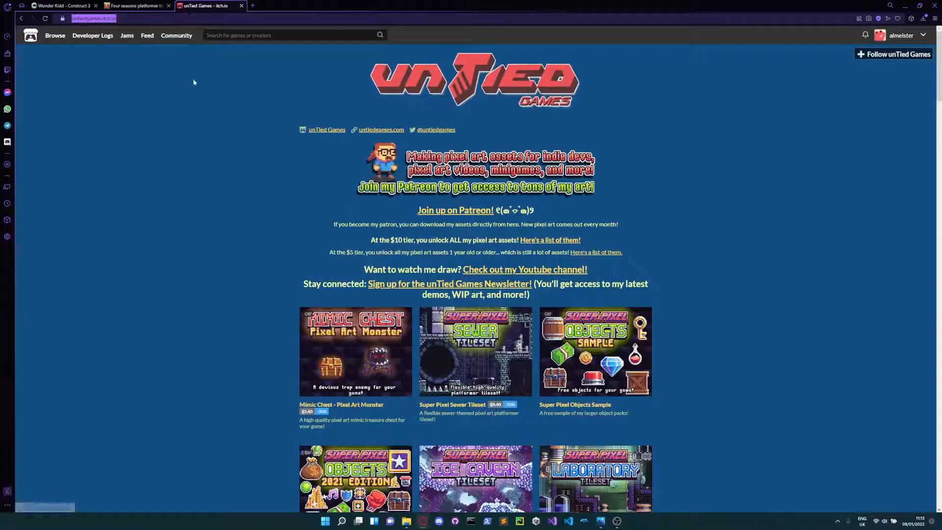
scroll(477, 278, "down", 1)
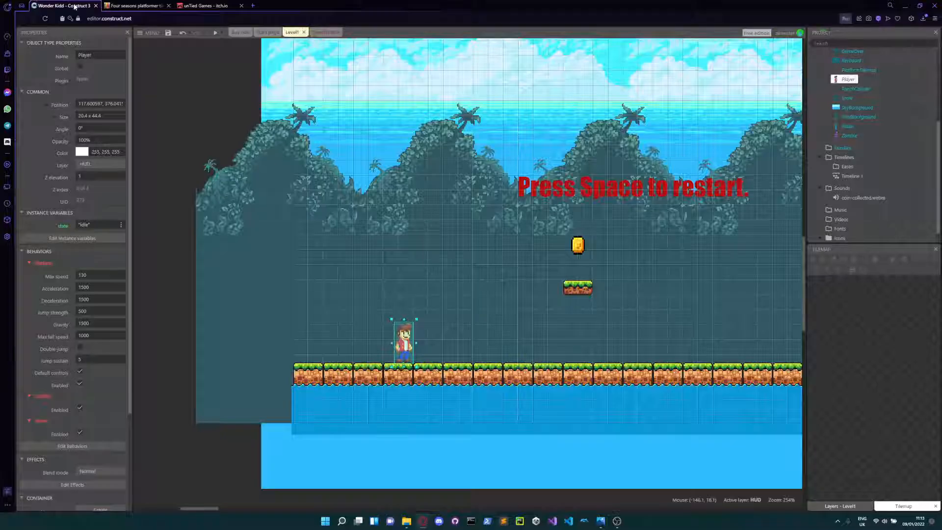
left_click(75, 7)
Run a Google image search for "2d platformer sprite sheet" in a new browser tab.
left_click(253, 6)
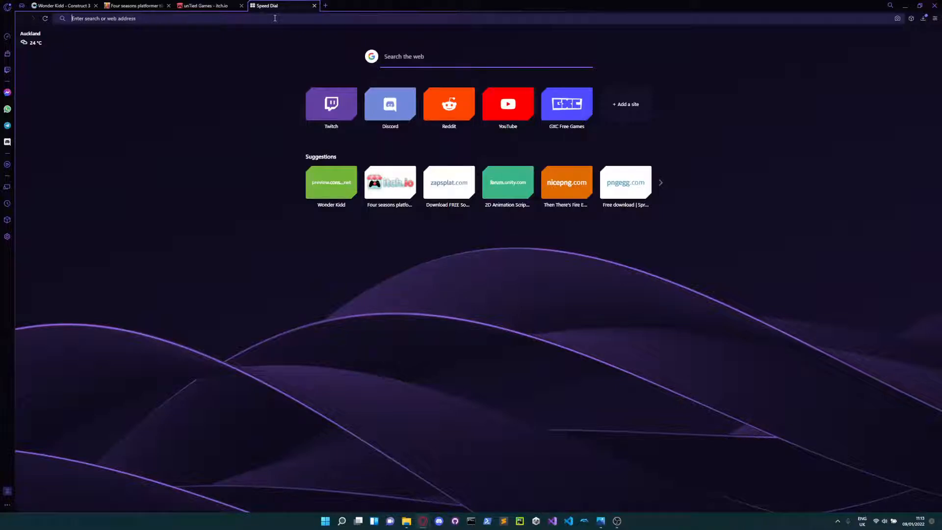
type("2d platformer sprite sheet")
key("Return")
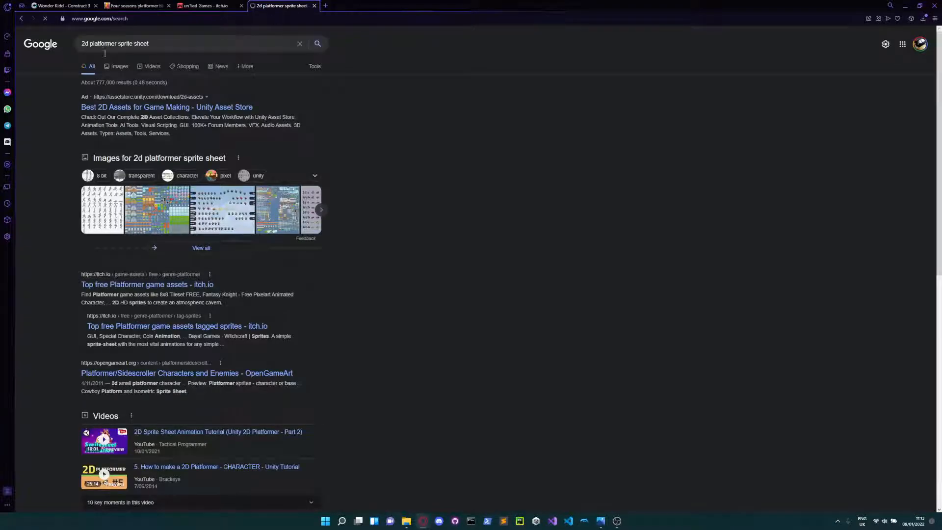
left_click(120, 66)
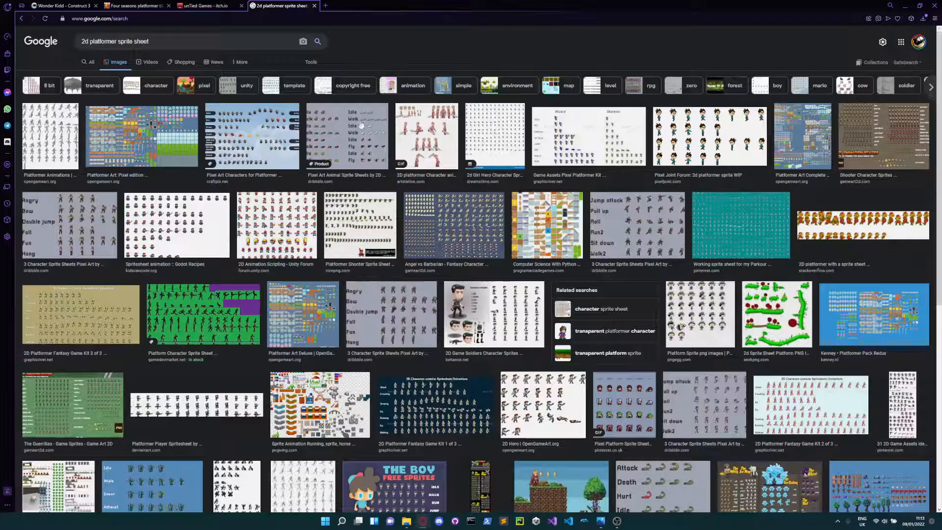
Compare the animal, Pixel Joint, Unity Forum and 2d Girl Hero sprite sheets among the image results.
left_click(350, 128)
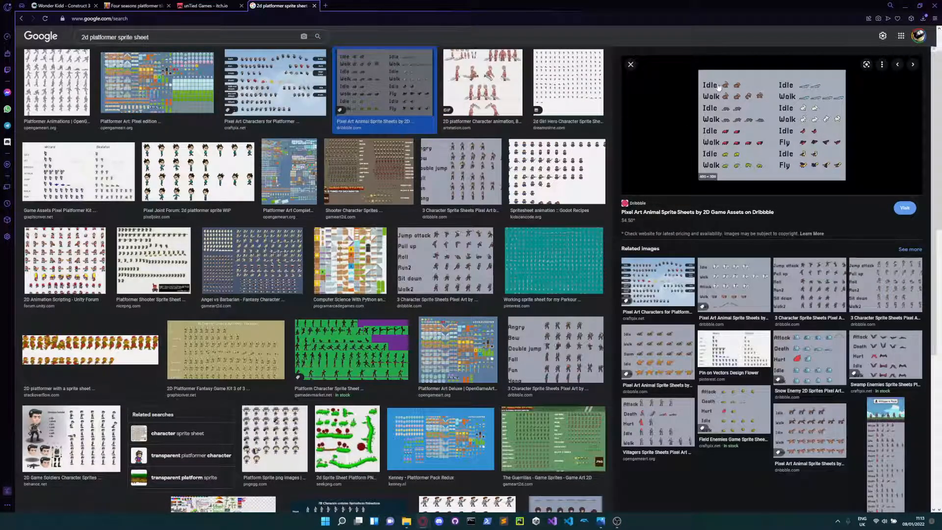
left_click(198, 172)
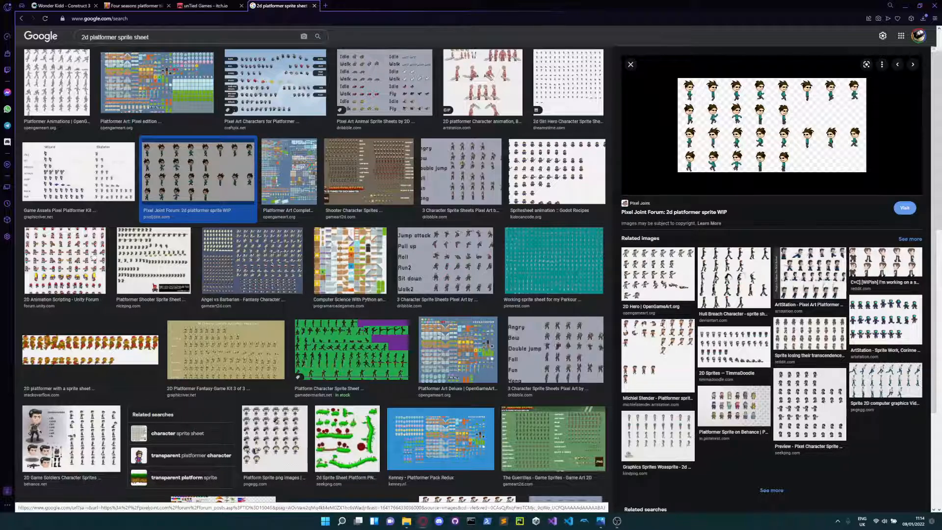
left_click(73, 261)
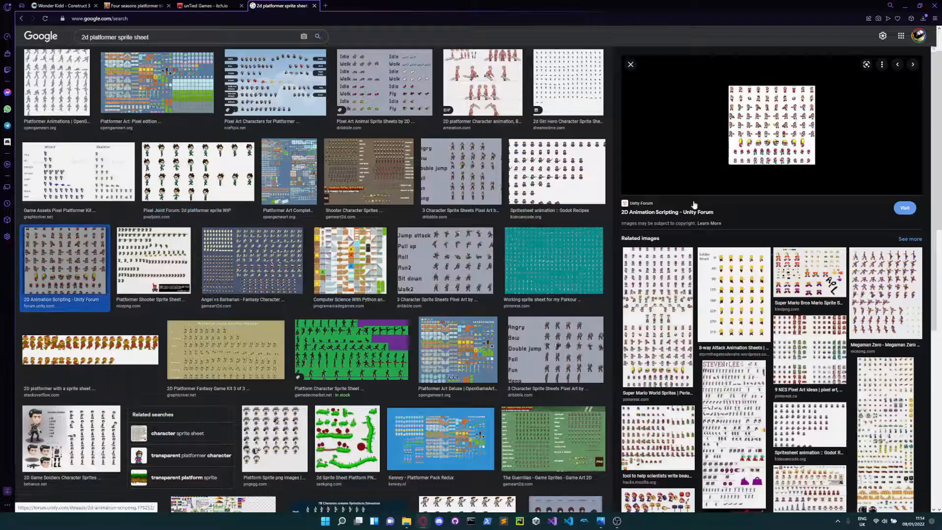
scroll(542, 195, "up", 2)
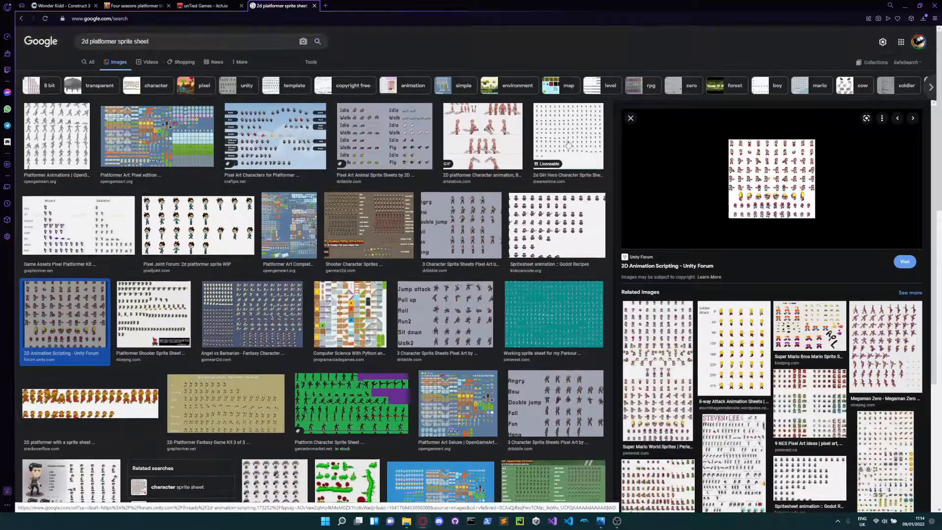
left_click(569, 144)
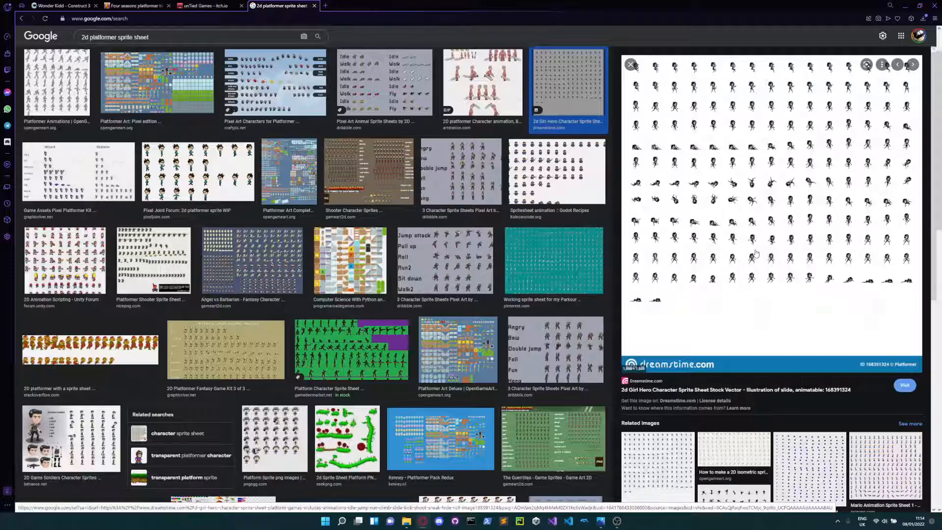
Save the Platformer Shooter Sprite Sheet image from NicePNG to the Desktop as a PNG under its suggested name.
left_click(146, 265)
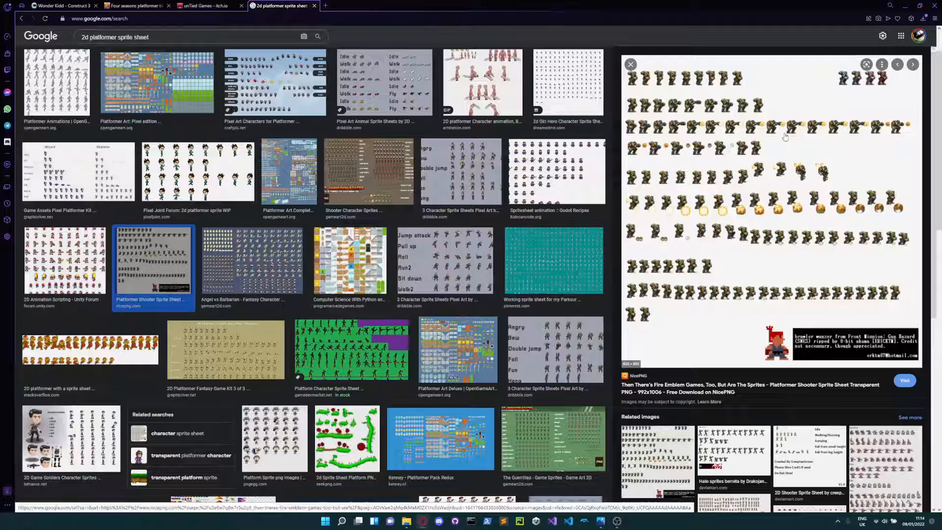
right_click(827, 156)
left_click(862, 234)
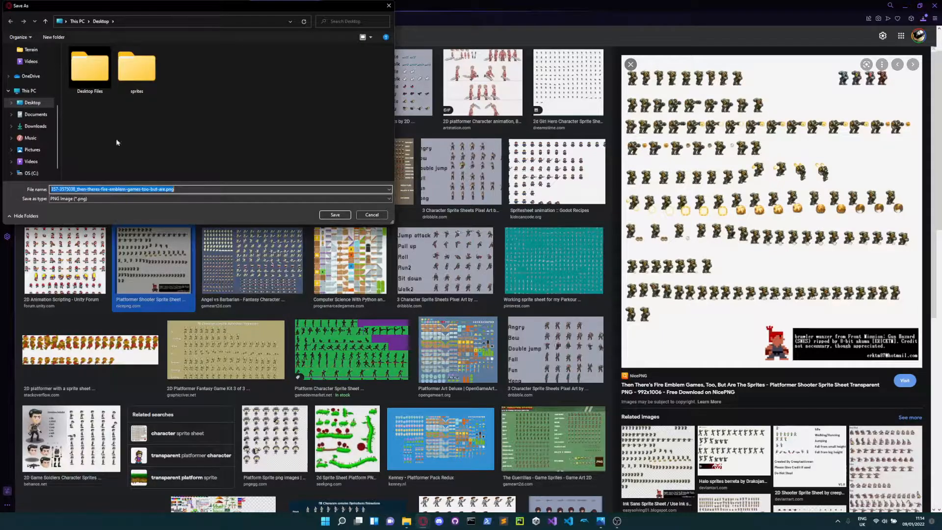
left_click(332, 216)
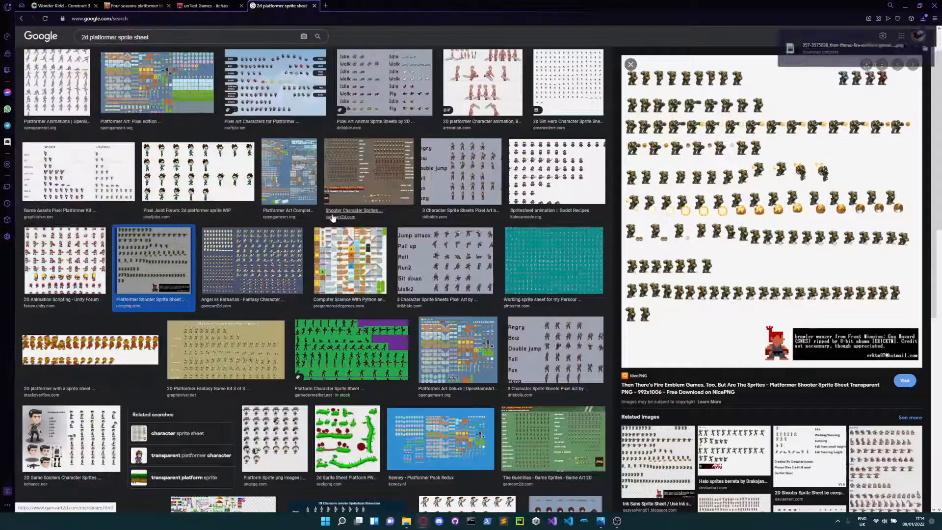
Minimise the browser, launch GIMP 2.10.28 and open the downloaded shooter sprite sheet from the desktop.
left_click(906, 6)
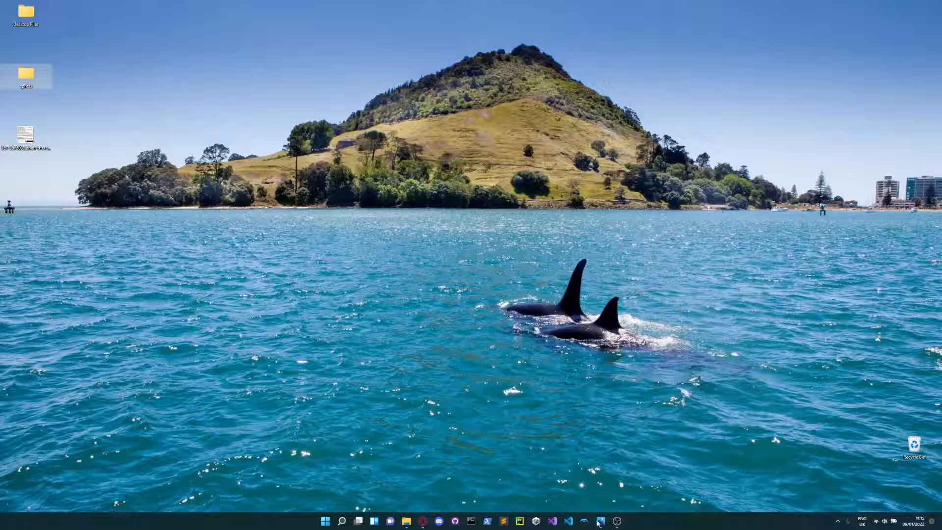
key("super")
type("gim")
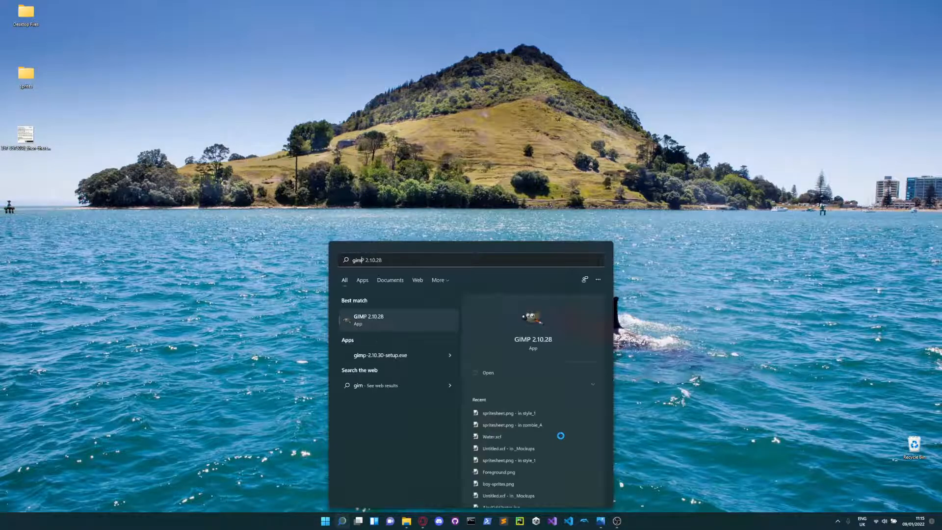
key("Return")
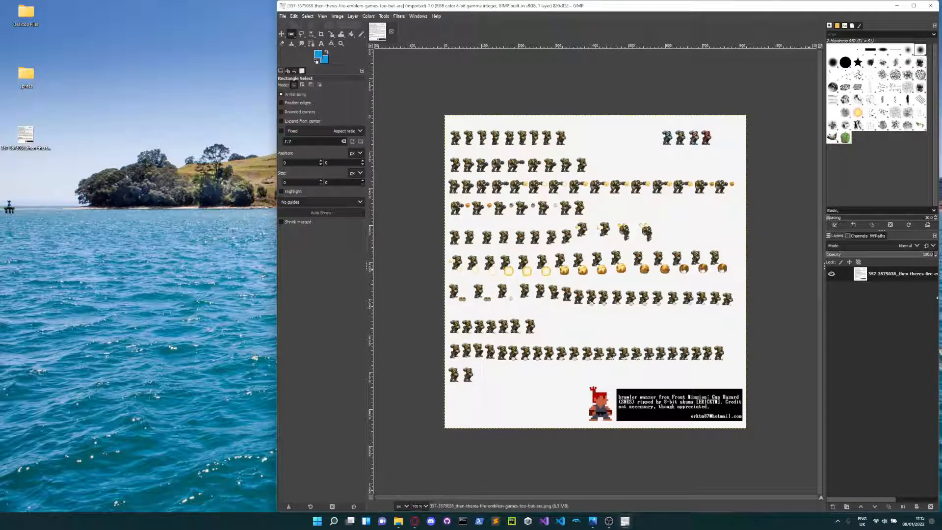
Add an alpha channel to the sprite sheet layer and delete its white background with Select by Color.
right_click(897, 275)
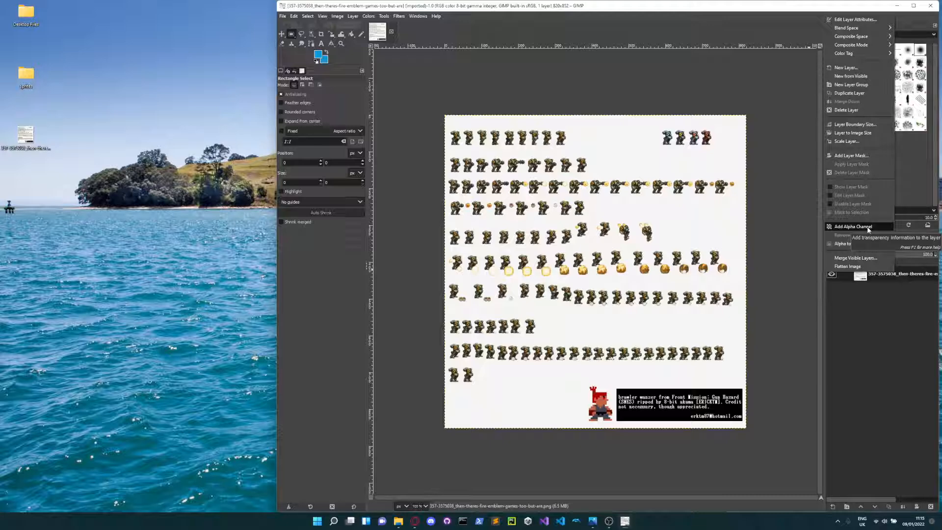
left_click(854, 227)
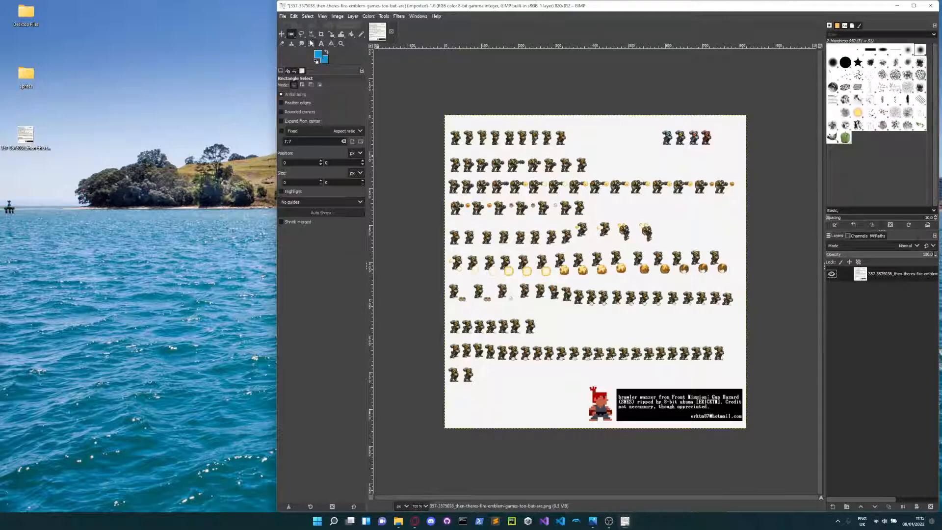
left_click(313, 34)
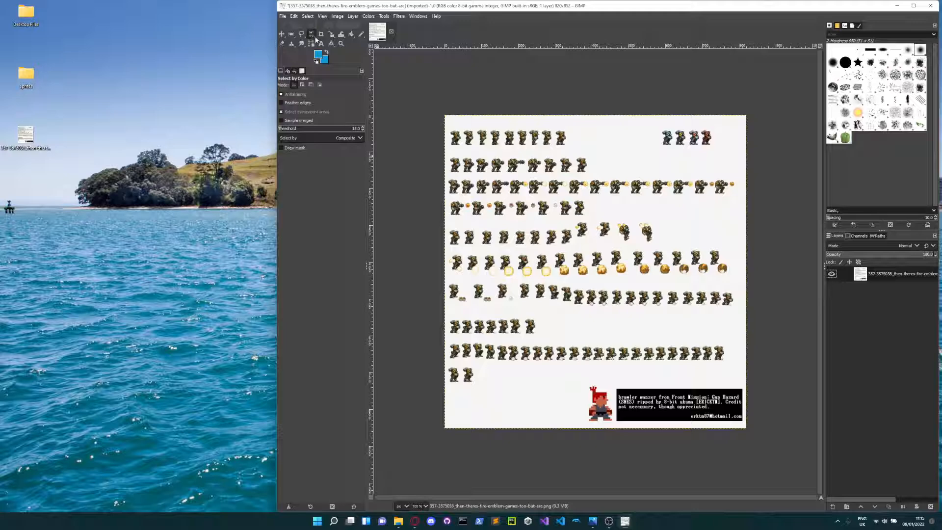
left_click(345, 37)
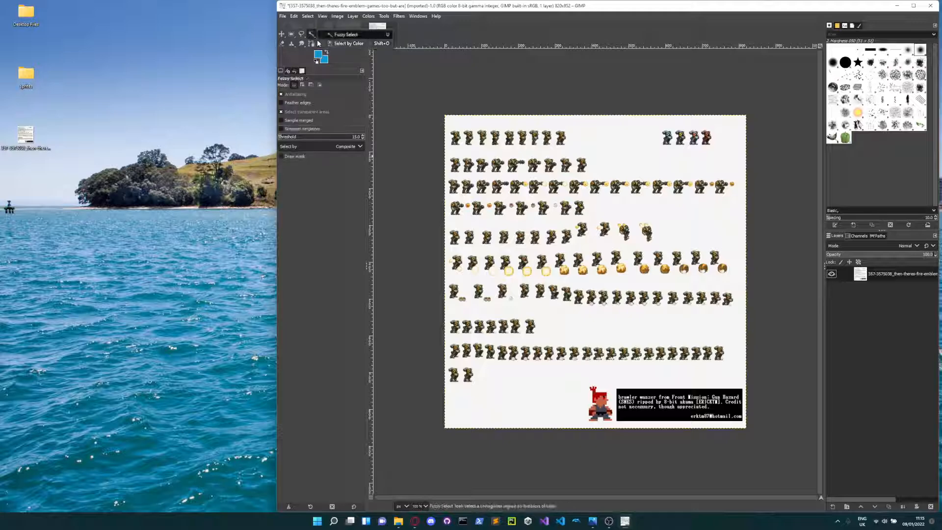
left_click(359, 44)
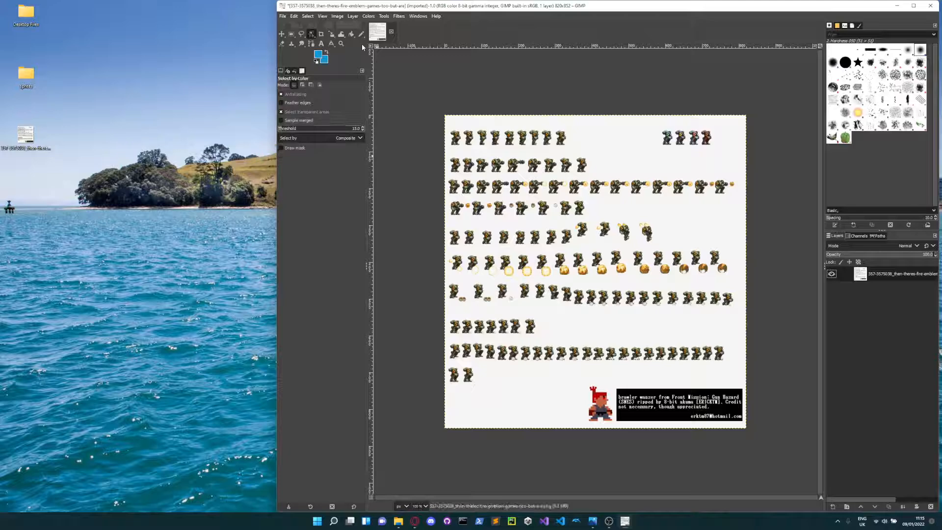
left_click(619, 146)
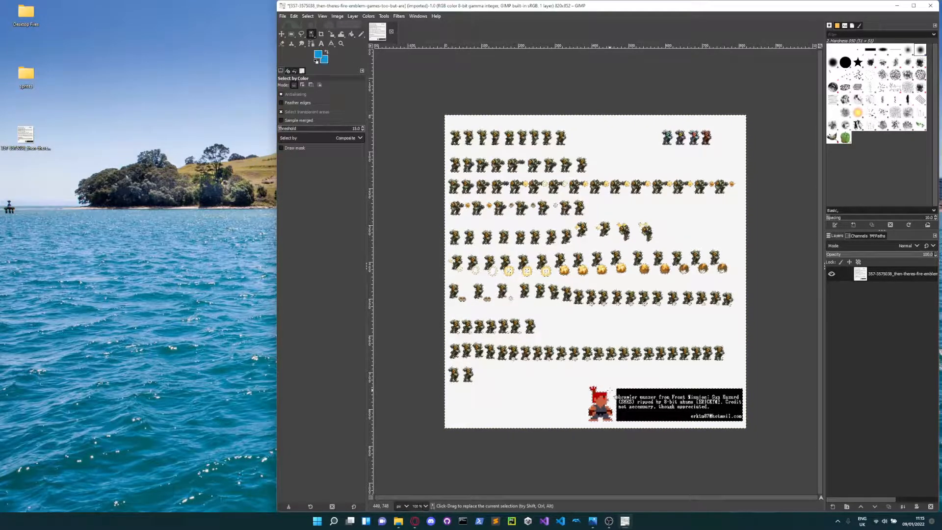
key("Delete")
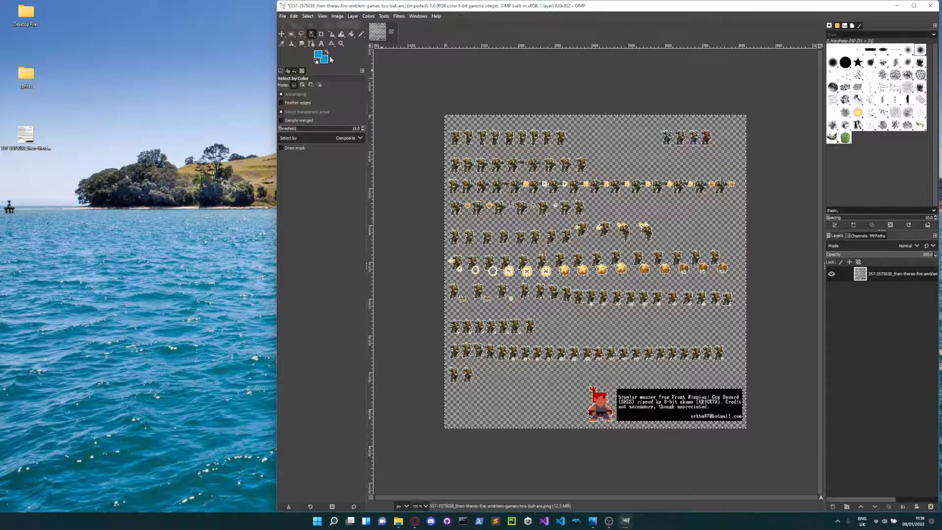
Clear the selection, switch to Rectangle Select, and close the shooter sprite sheet, discarding its changes.
left_click(282, 34)
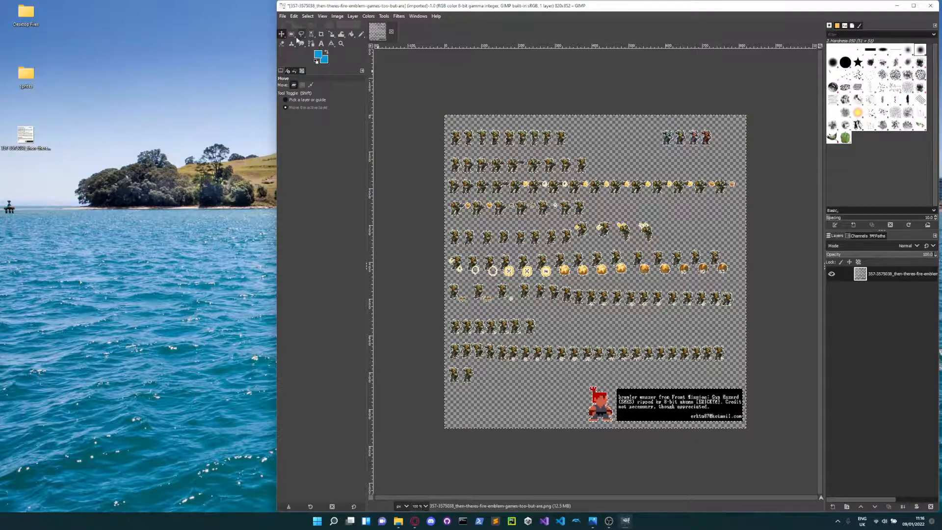
key("r")
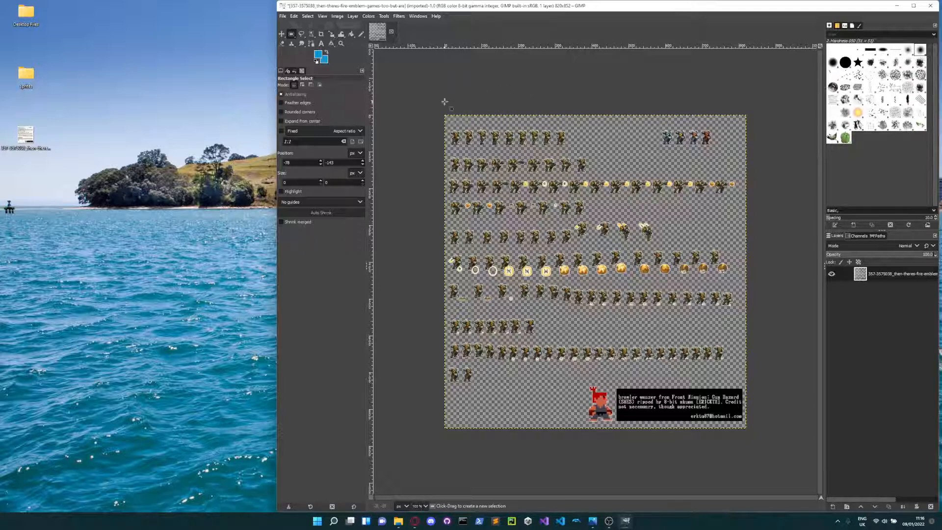
left_click(391, 31)
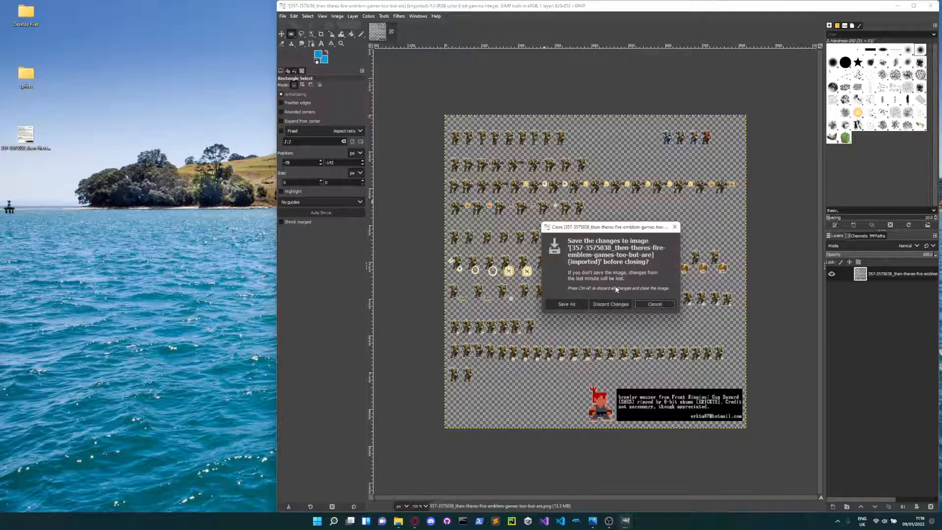
left_click(614, 305)
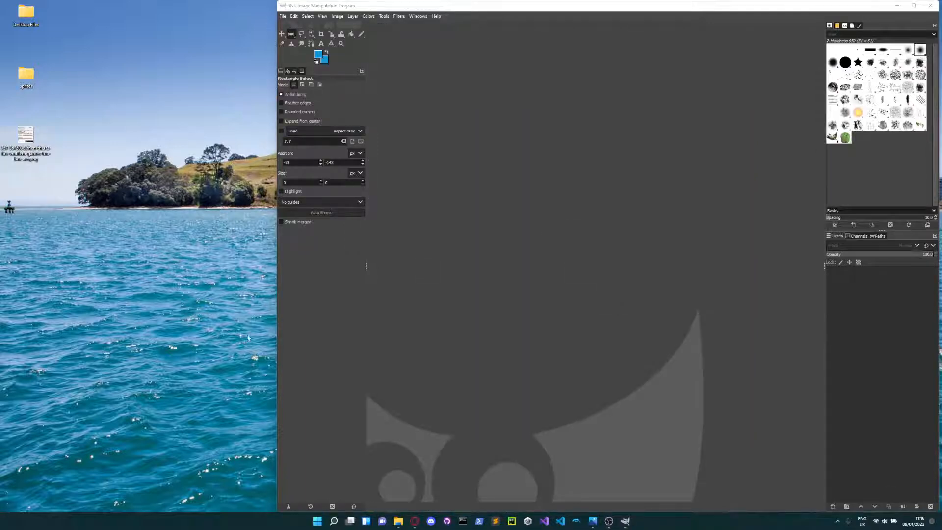
Open the desktop's sprites folder to check spritesheet.png and minimise the folder window.
double_click(26, 73)
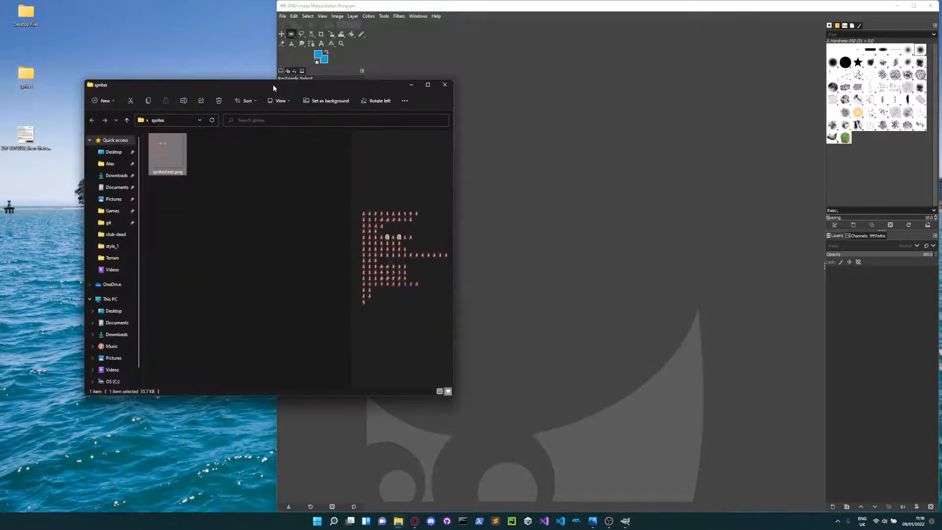
left_click_drag(273, 86, 220, 81)
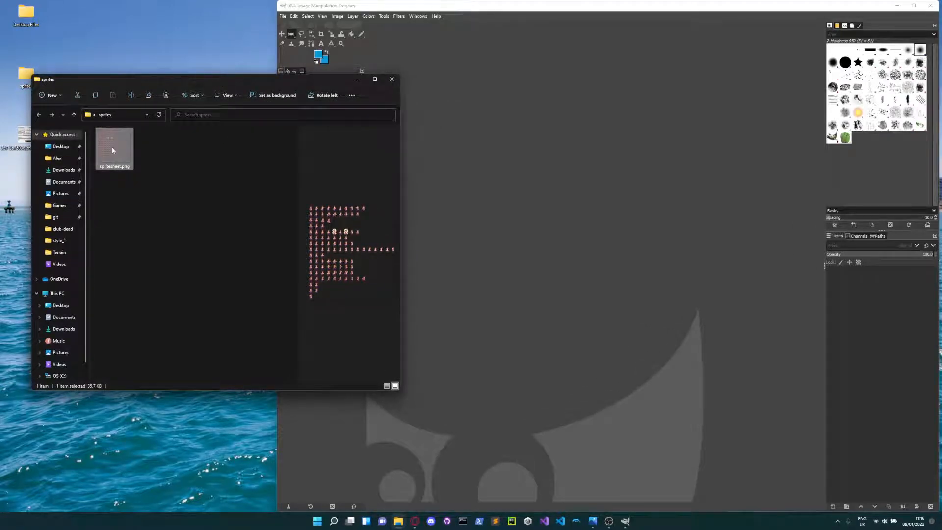
left_click(360, 79)
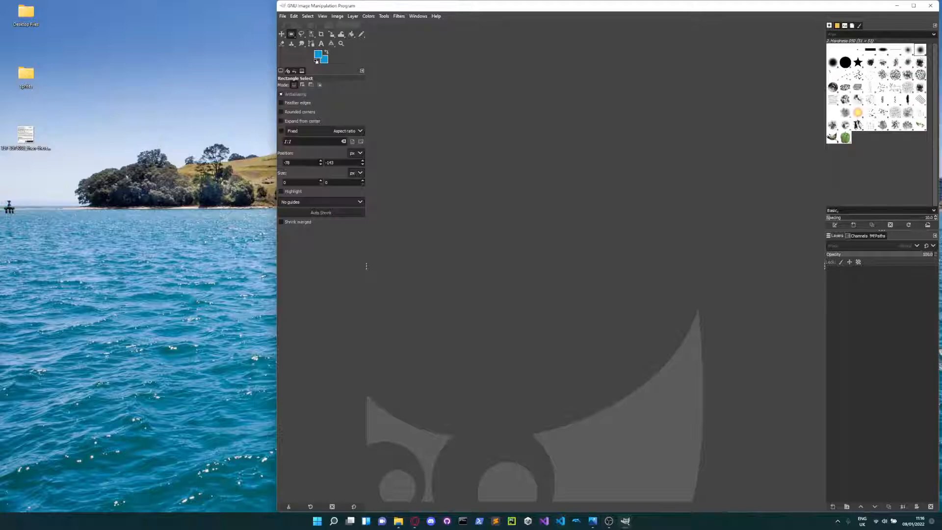
Switch to the Wonder Kidd project in Construct 3 and examine the Player sprite's idle animation frames in the Animations Editor.
mouse_move(416, 523)
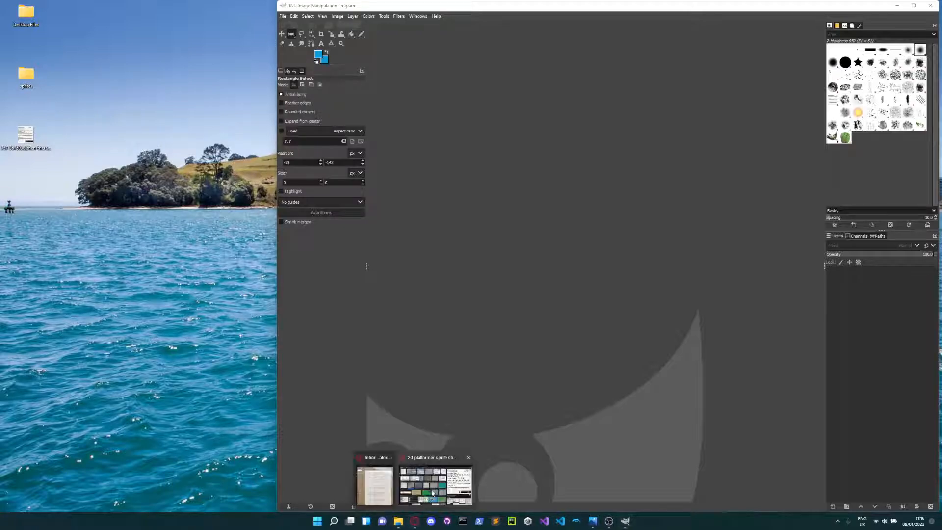
left_click(427, 486)
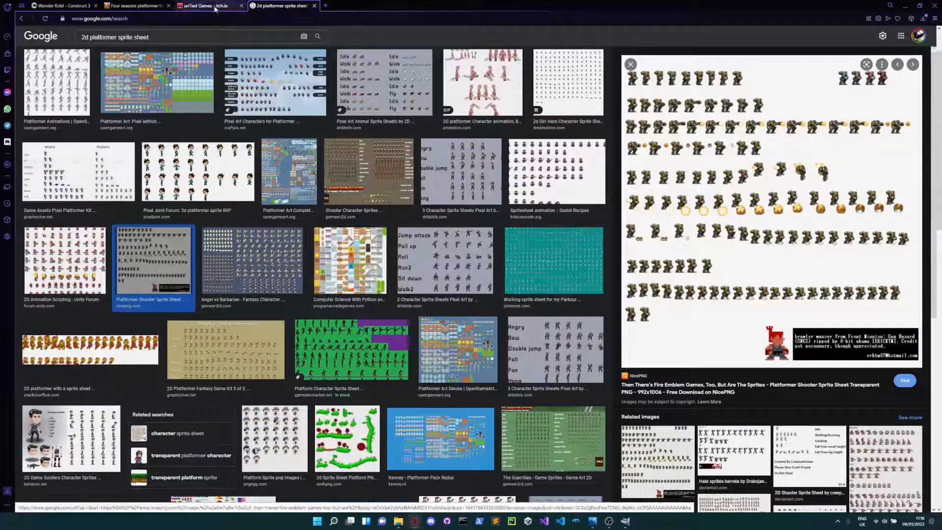
left_click(56, 5)
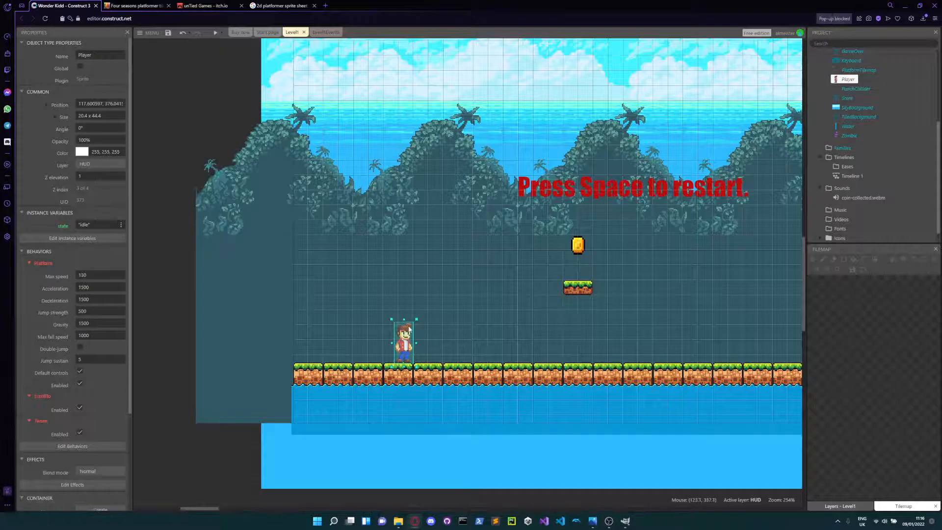
double_click(407, 345)
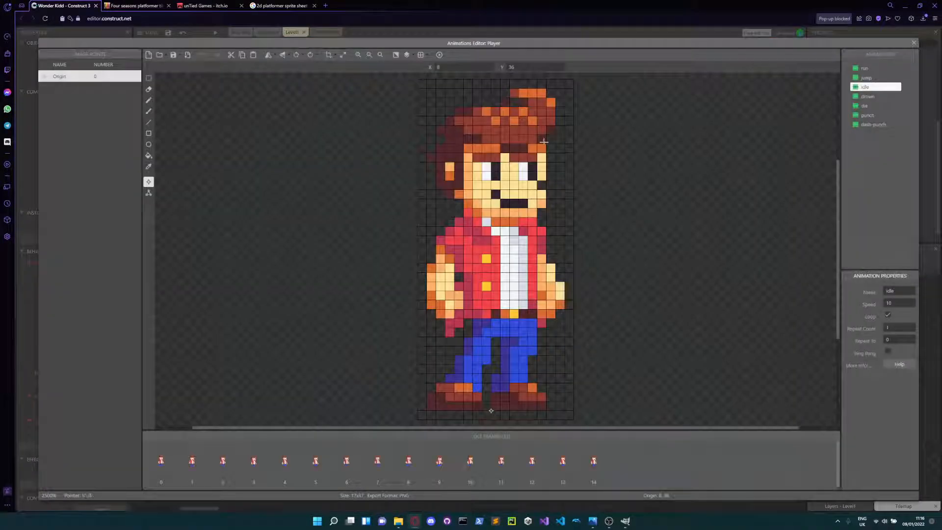
scroll(520, 189, "down", 4)
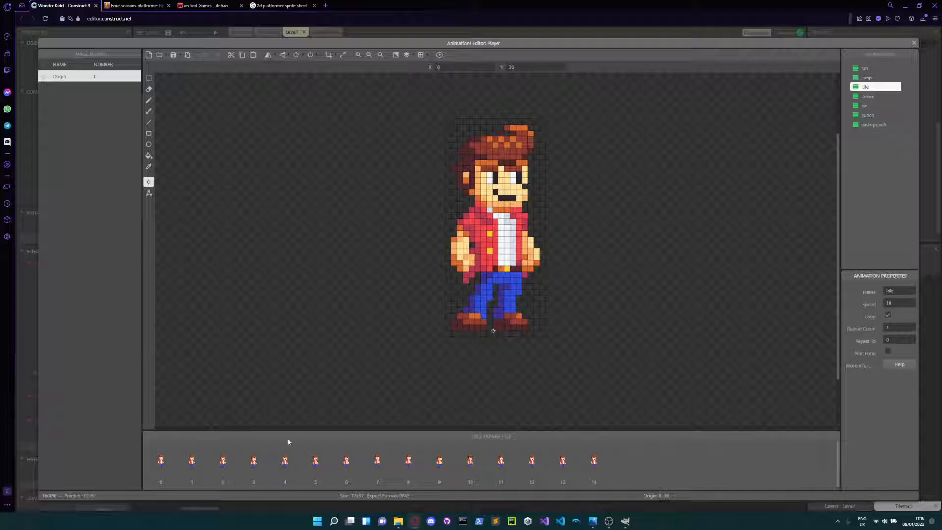
left_click(163, 464)
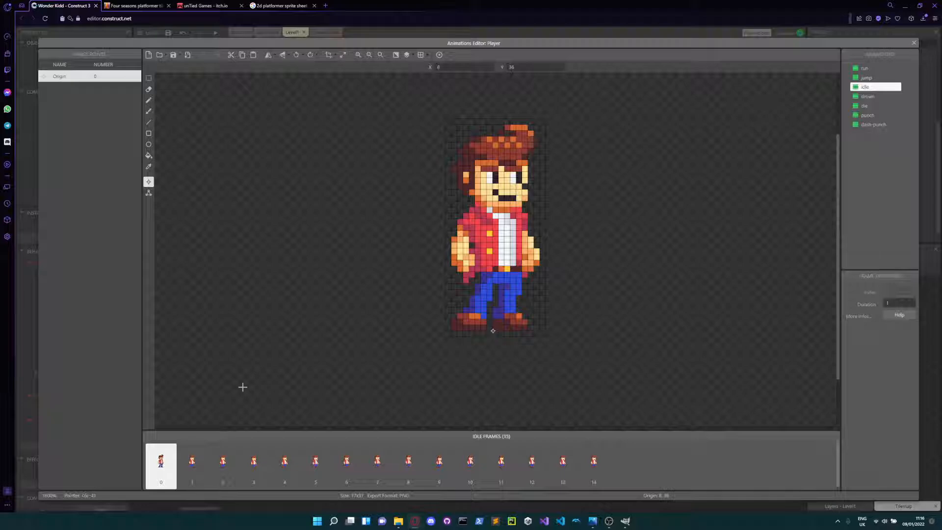
left_click(914, 44)
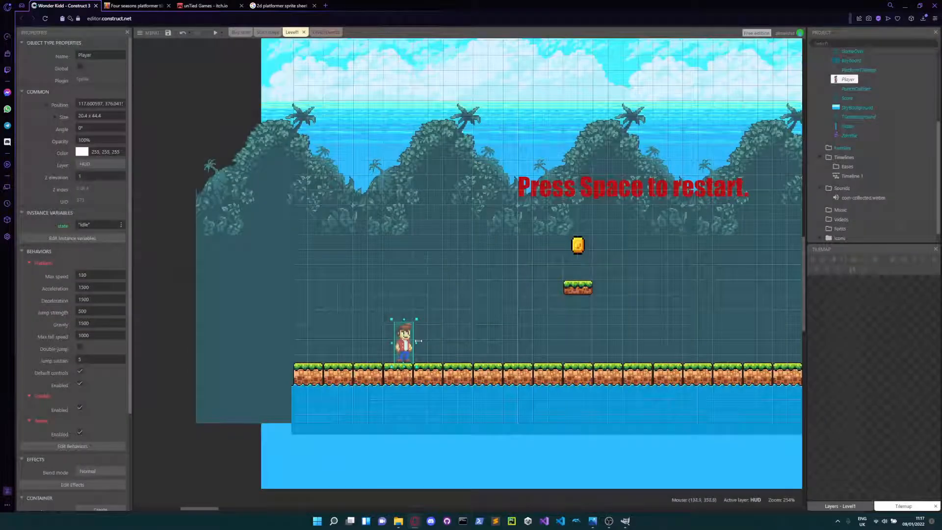
Delete the Player instance from the Level1 layout and insert a new Sprite object above the ground.
key("Delete")
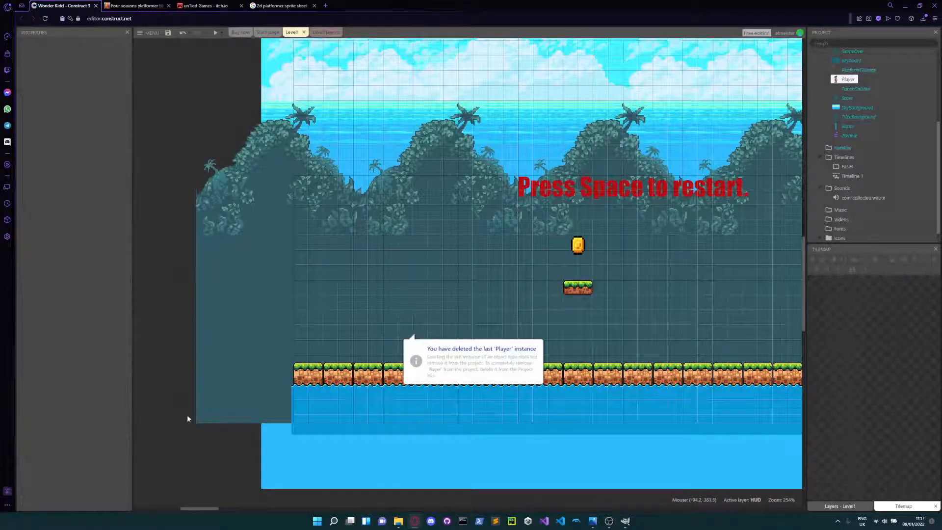
right_click(226, 455)
left_click(274, 380)
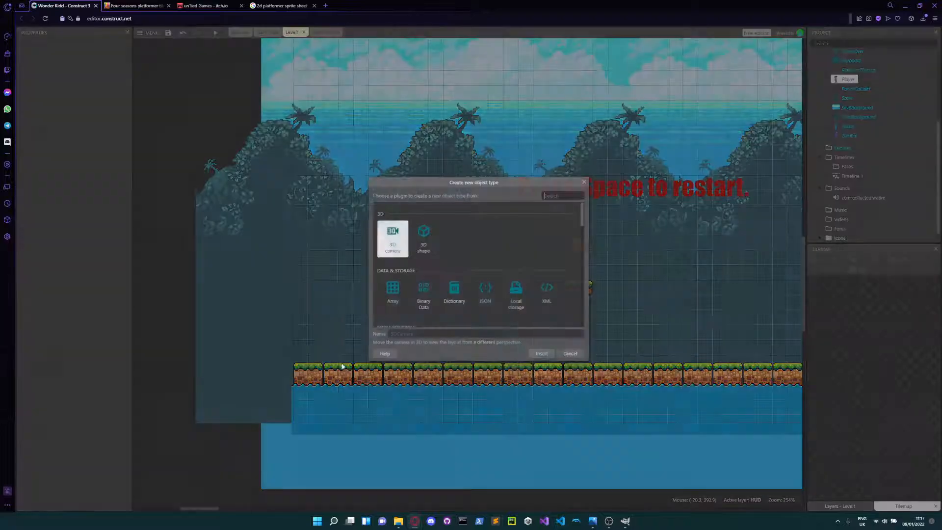
type("sprite")
key("Return")
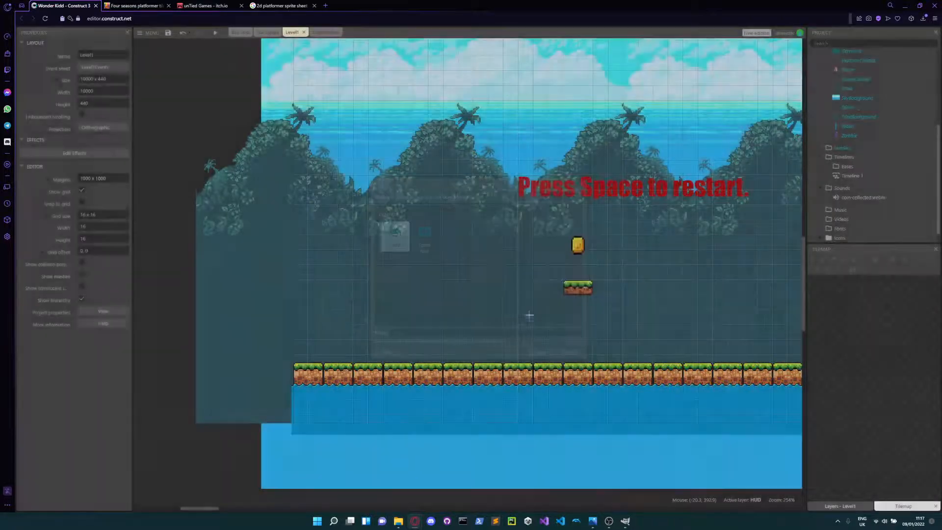
left_click(458, 288)
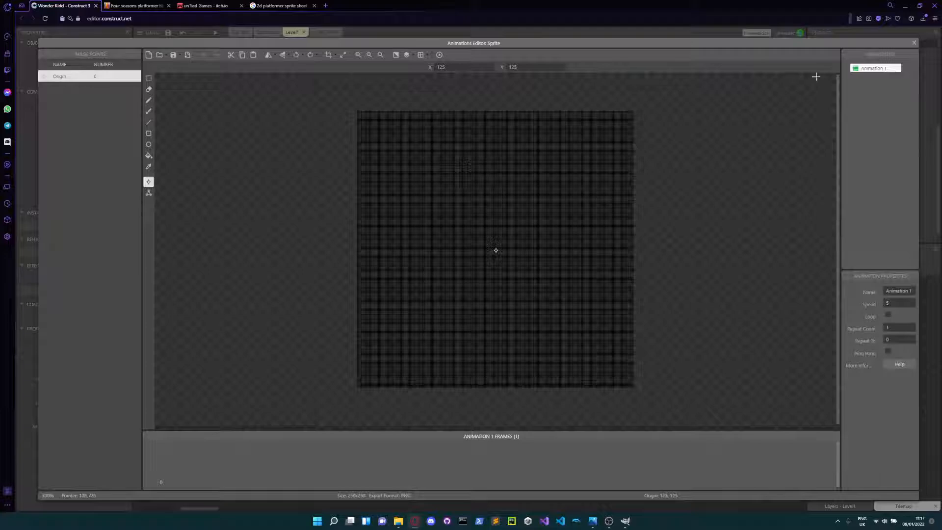
Minimise the browser, open spritesheet.png from the sprites folder in GIMP, and minimise the folder window.
left_click(905, 5)
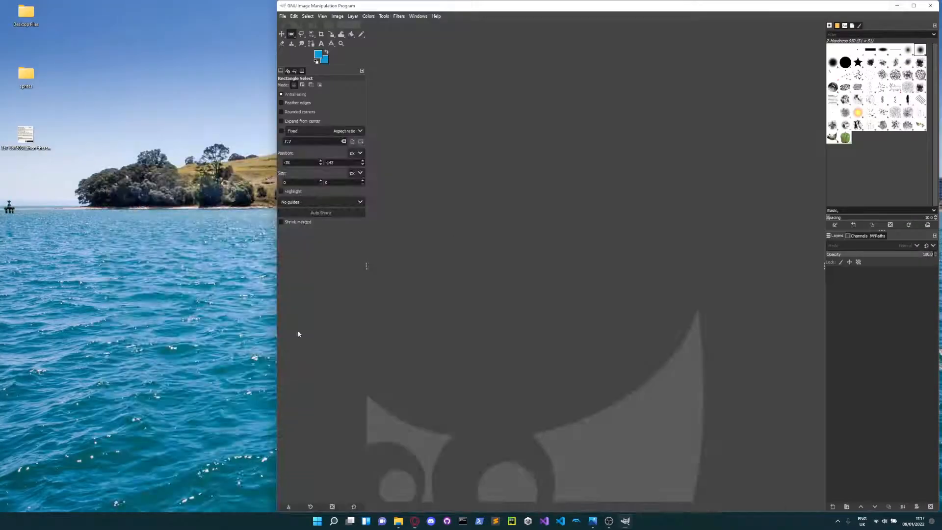
mouse_move(400, 520)
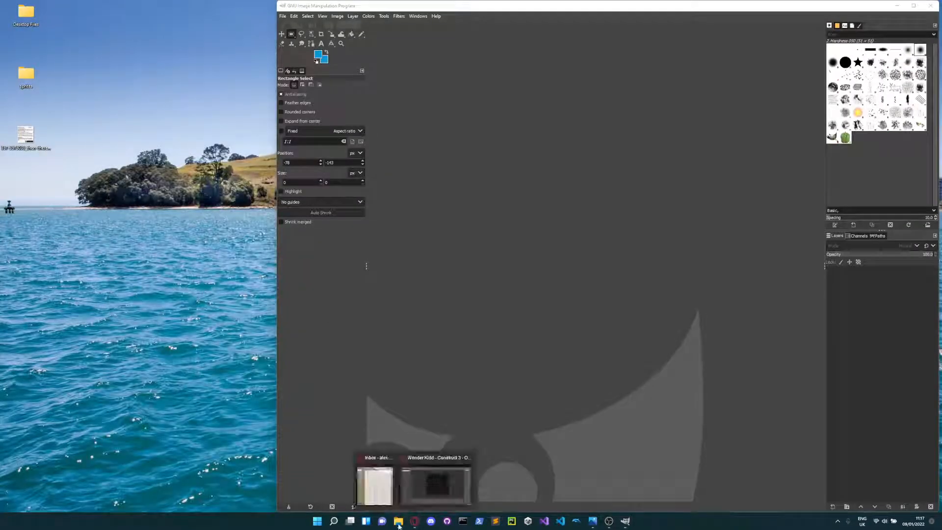
left_click(413, 505)
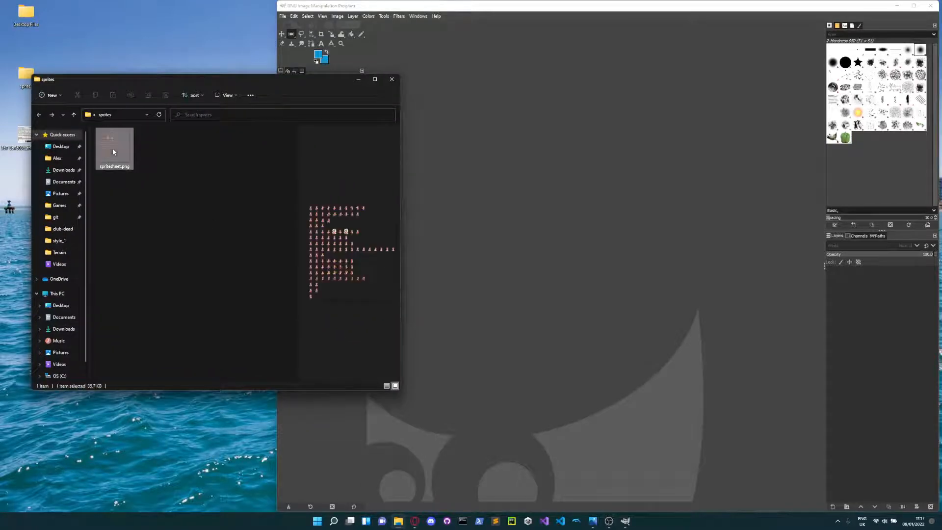
left_click_drag(113, 148, 441, 278)
mouse_move(542, 216)
left_mouse_down()
mouse_move(432, 208)
mouse_move(553, 219)
left_mouse_up()
left_click(222, 78)
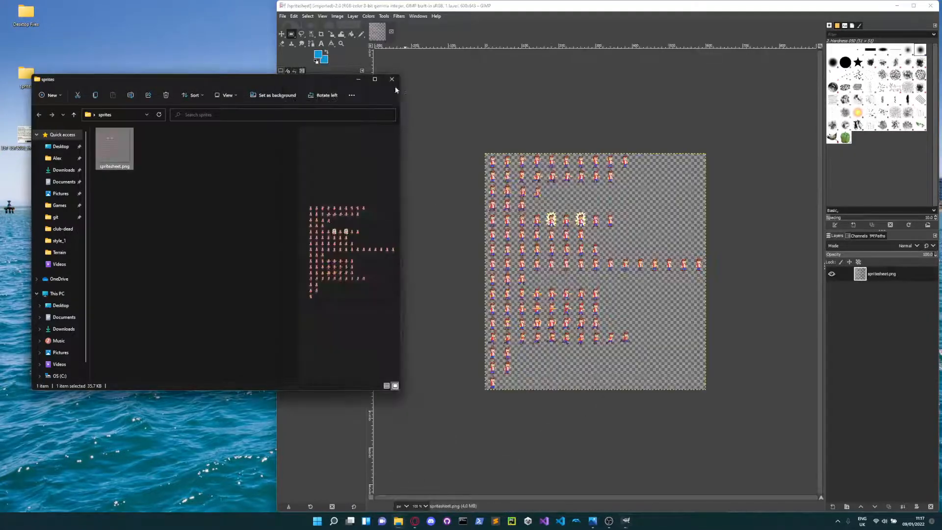
left_click(359, 81)
Select the sixth row of seven standing characters with a rectangle about 272 × 42 px and copy it.
scroll(560, 221, "down", 2)
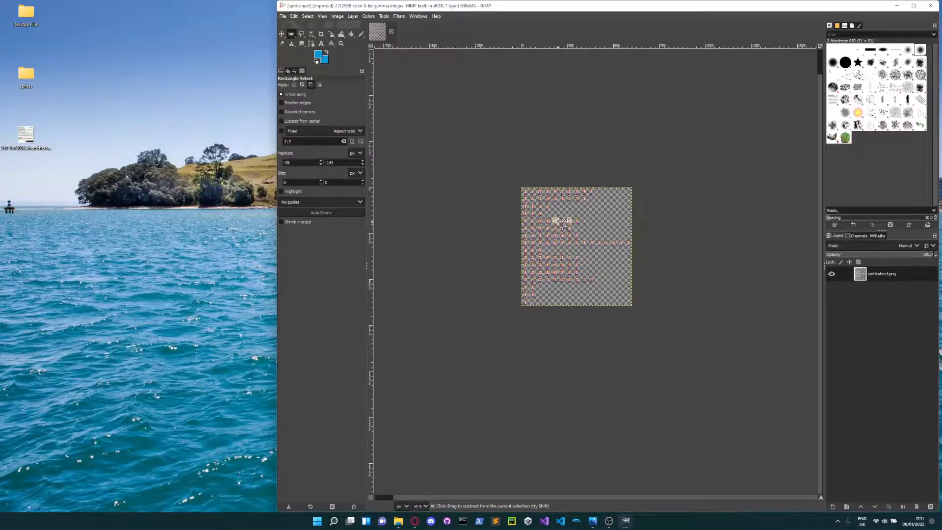
scroll(560, 220, "up", 3)
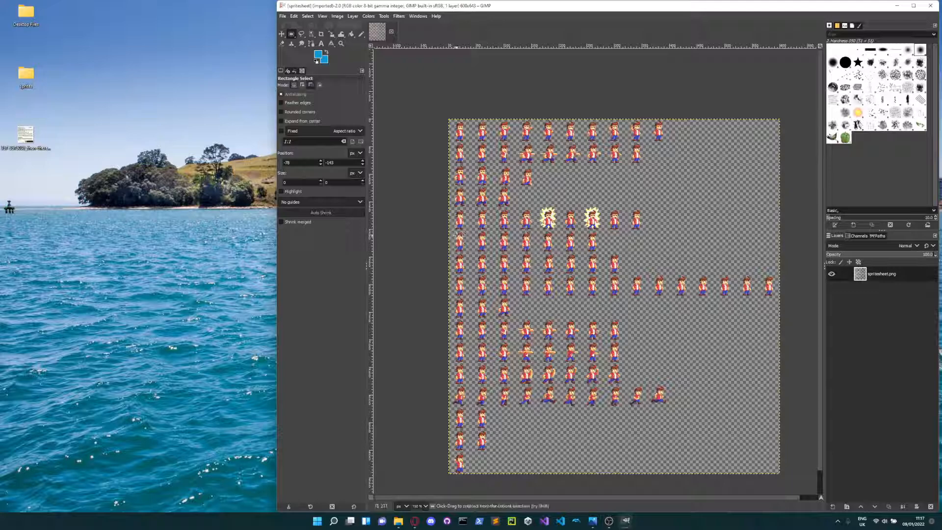
scroll(461, 238, "up", 1, "ctrl")
scroll(461, 238, "up", 1, "ctrl")
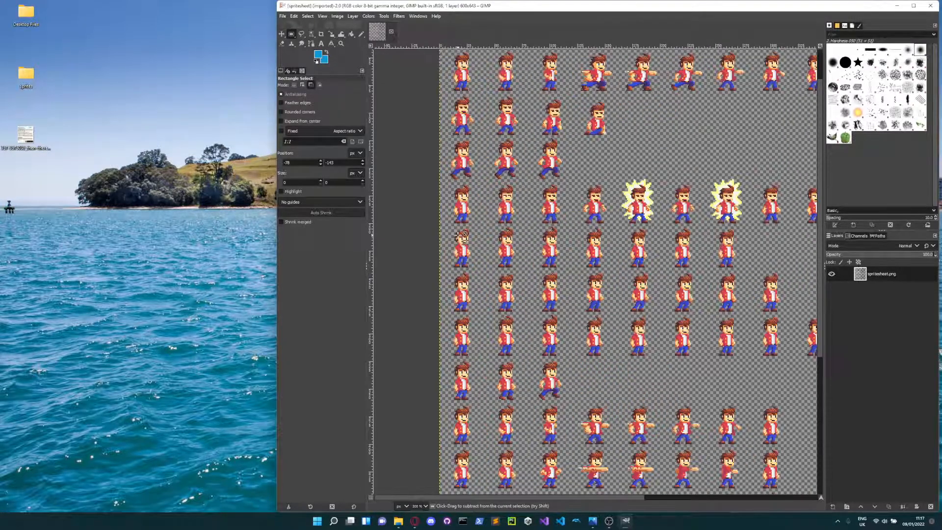
left_click_drag(445, 227, 746, 271)
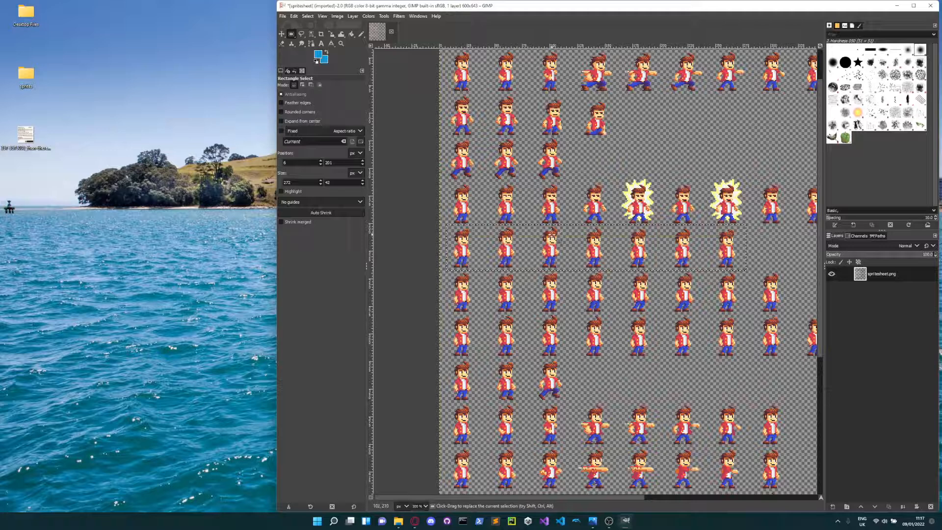
left_click(298, 15)
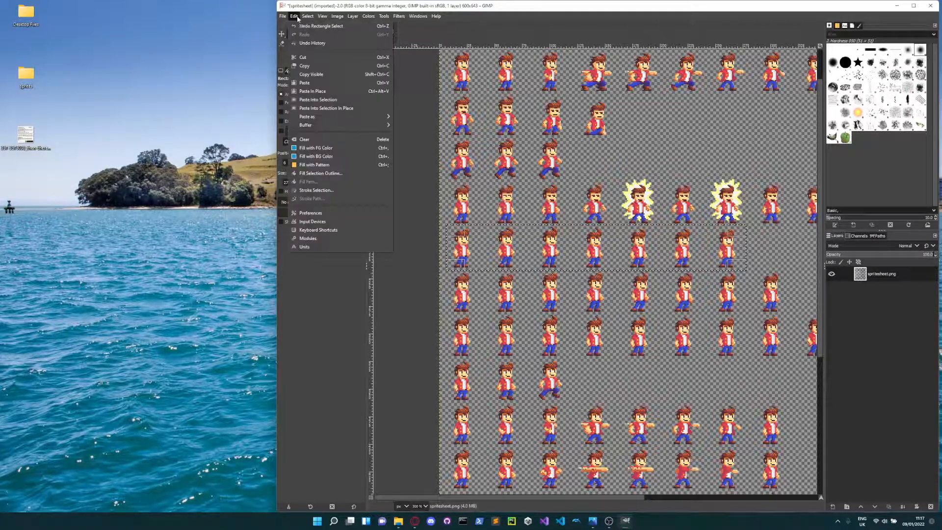
left_click(304, 63)
Paste the copied character row as a new image.
left_click(294, 16)
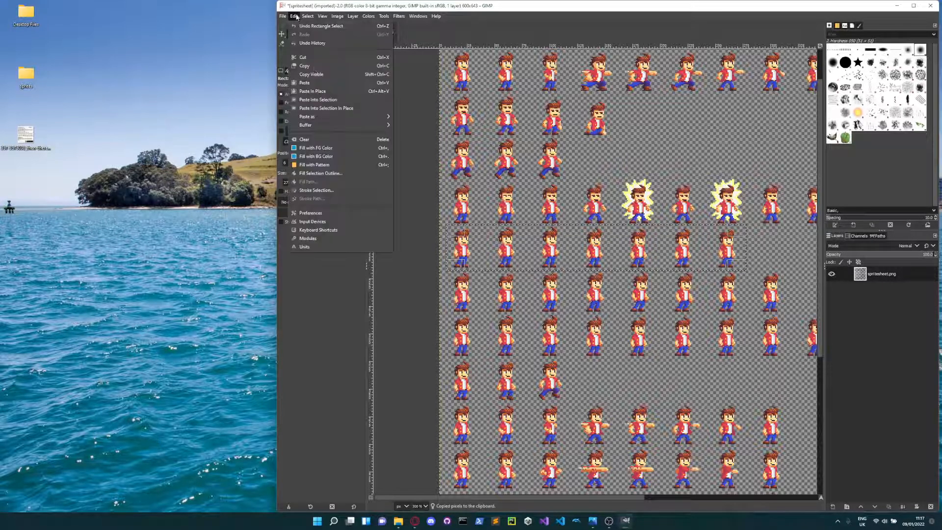
mouse_move(344, 118)
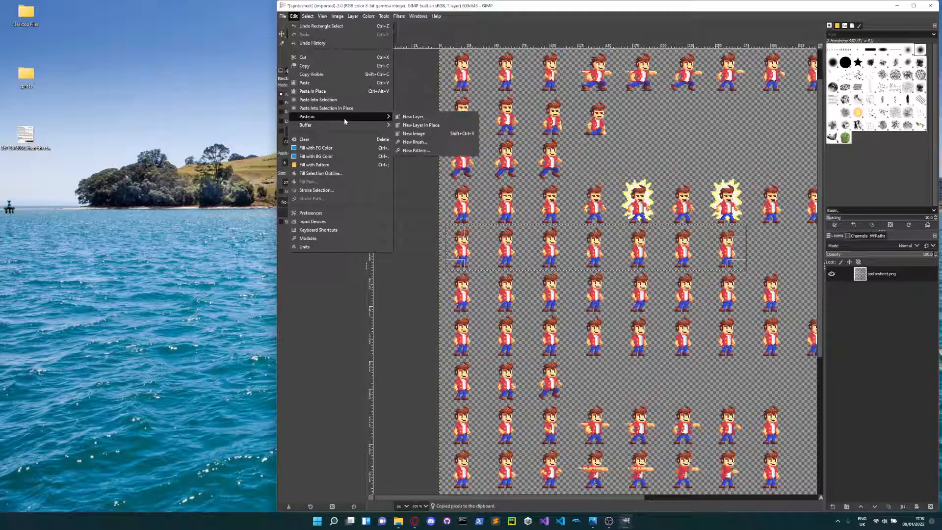
left_click(433, 134)
scroll(597, 273, "up", 4)
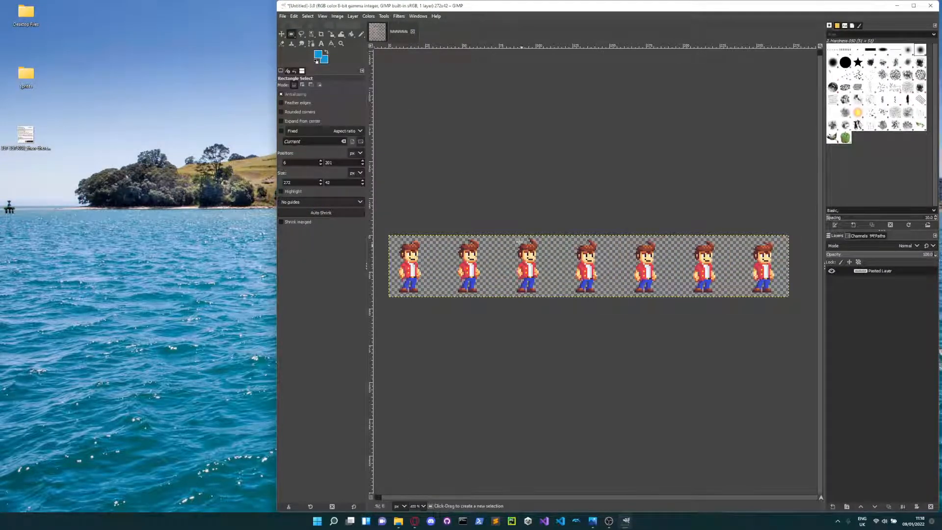
Export the new image as dude-idle.png into the desktop's sprites folder, keeping the default PNG options.
left_click(283, 16)
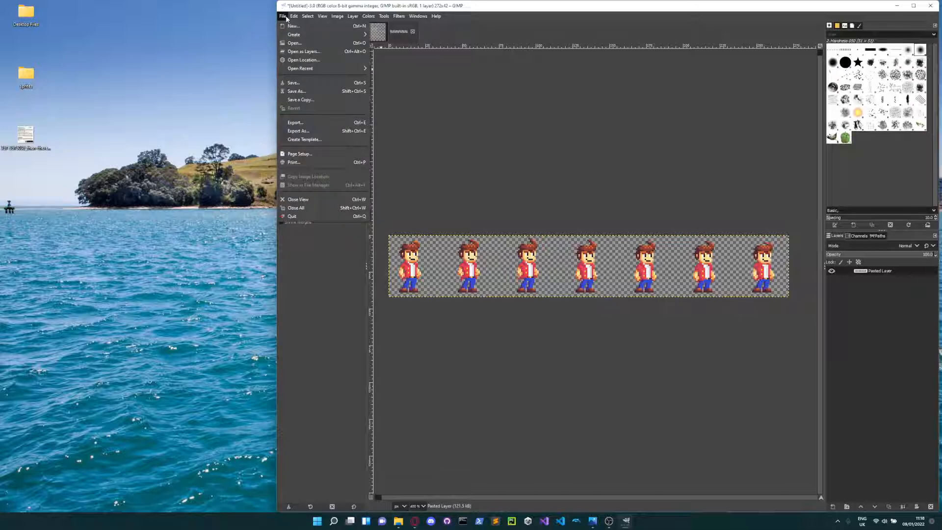
left_click(312, 122)
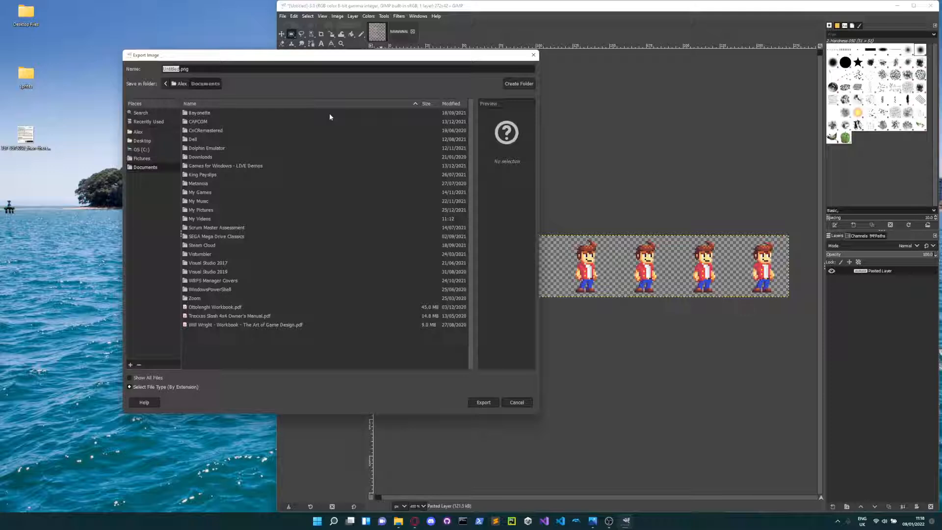
type("dude-idle")
left_click(142, 141)
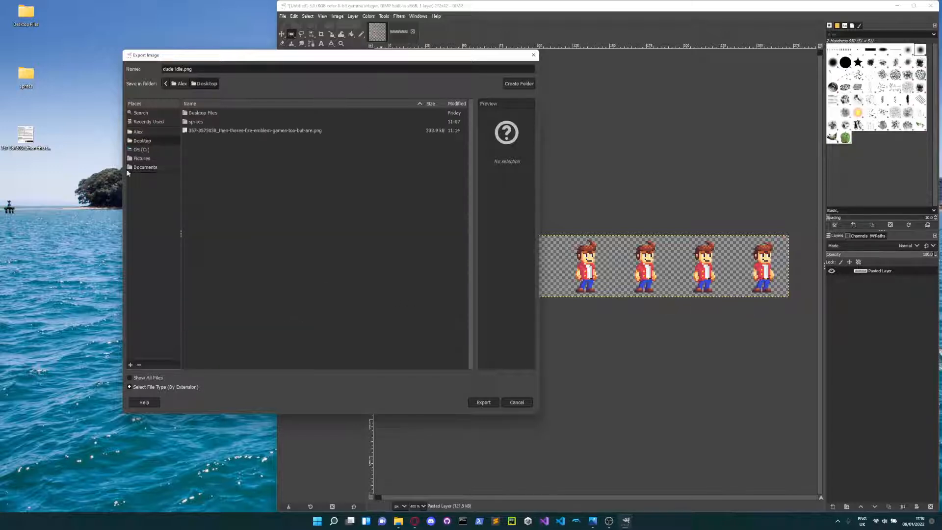
double_click(204, 121)
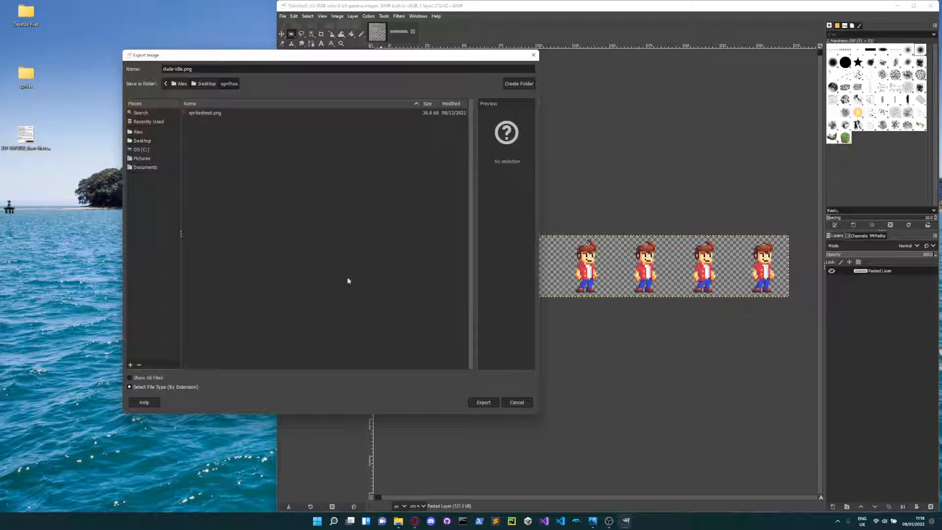
left_click(490, 401)
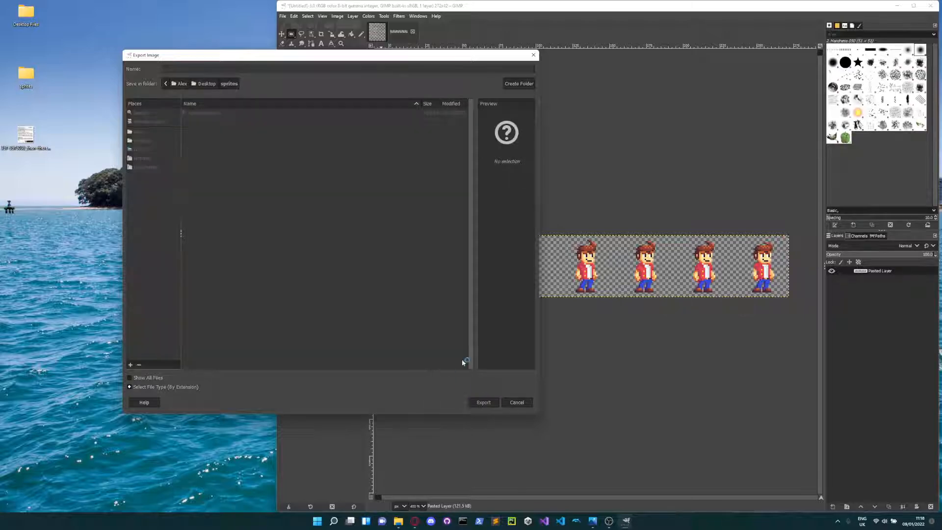
left_click(477, 355)
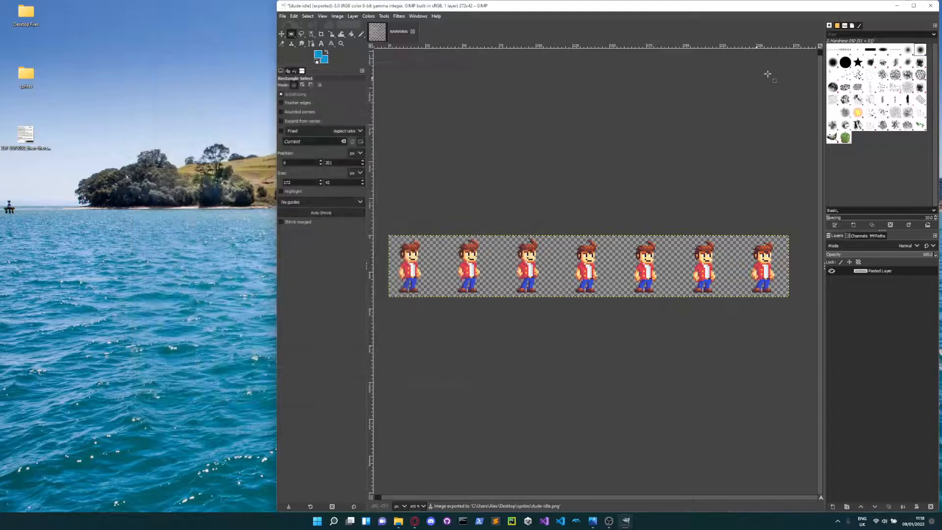
Minimise GIMP, preview dude-idle.png from the sprites folder, and return to the new sprite's Animations Editor in Construct 3.
left_click(897, 5)
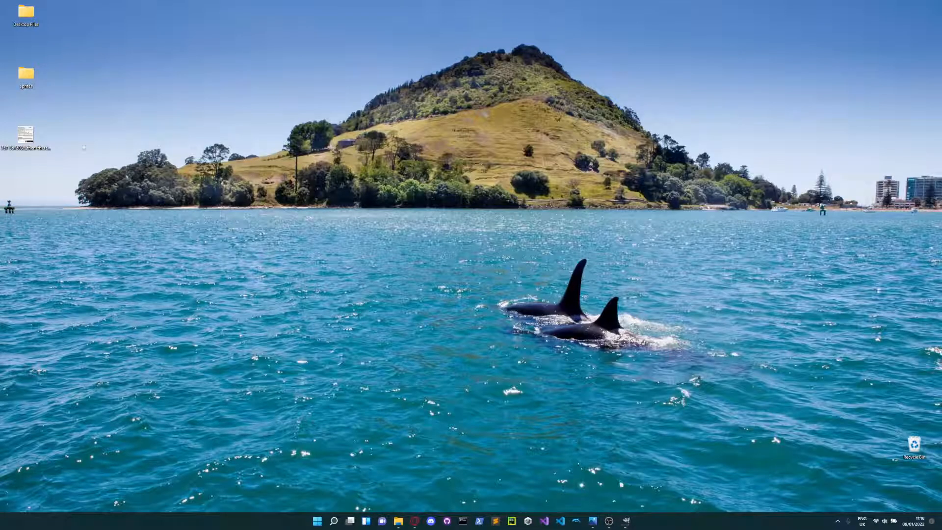
double_click(26, 74)
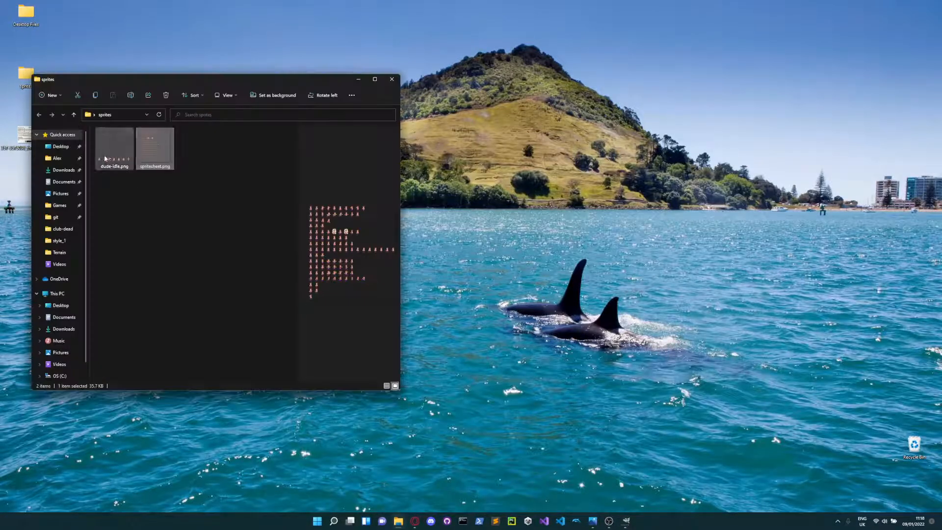
double_click(104, 158)
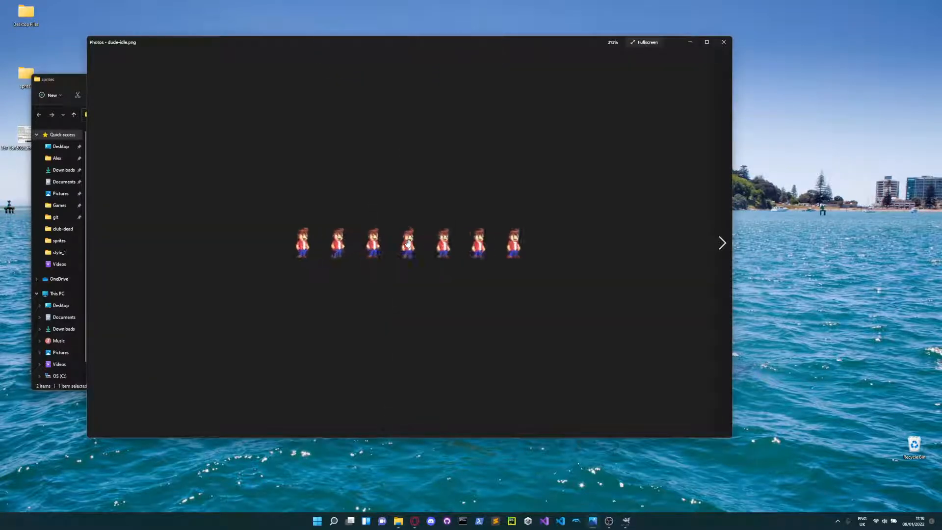
left_click(724, 42)
left_click(361, 81)
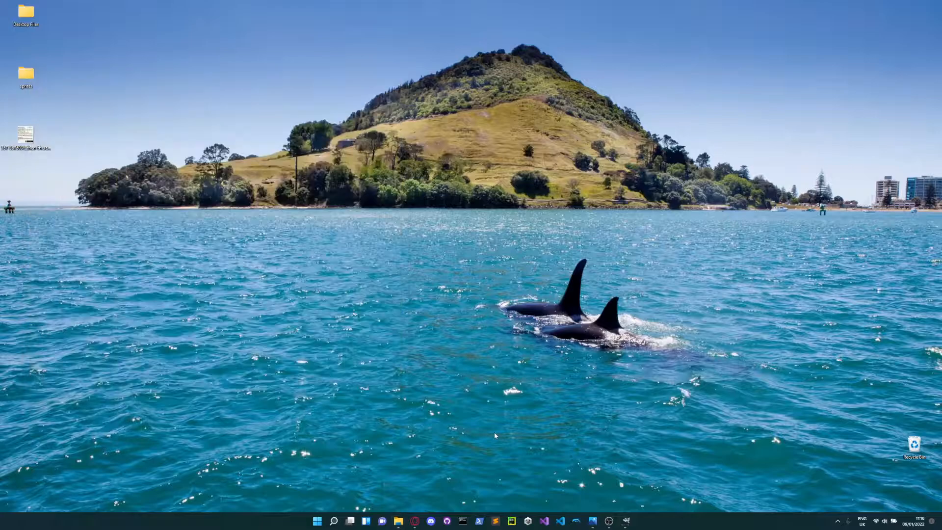
mouse_move(414, 525)
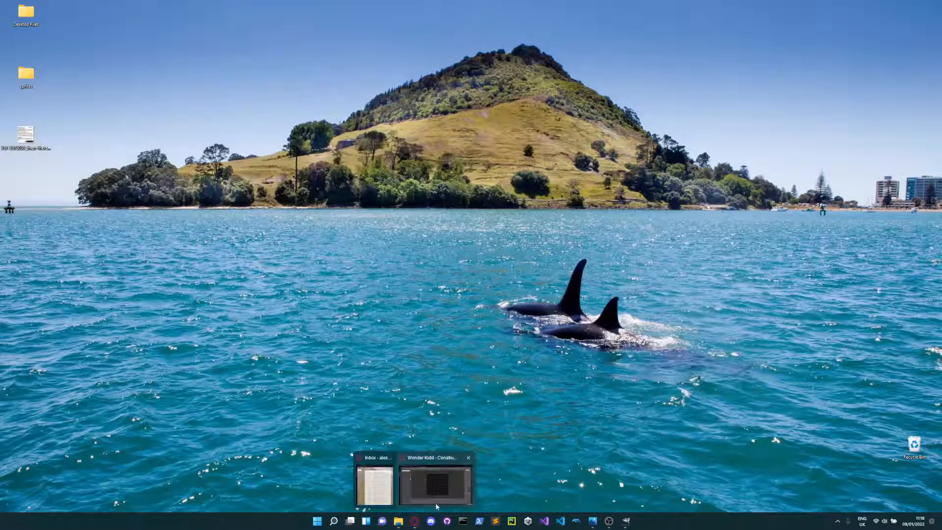
left_click(438, 486)
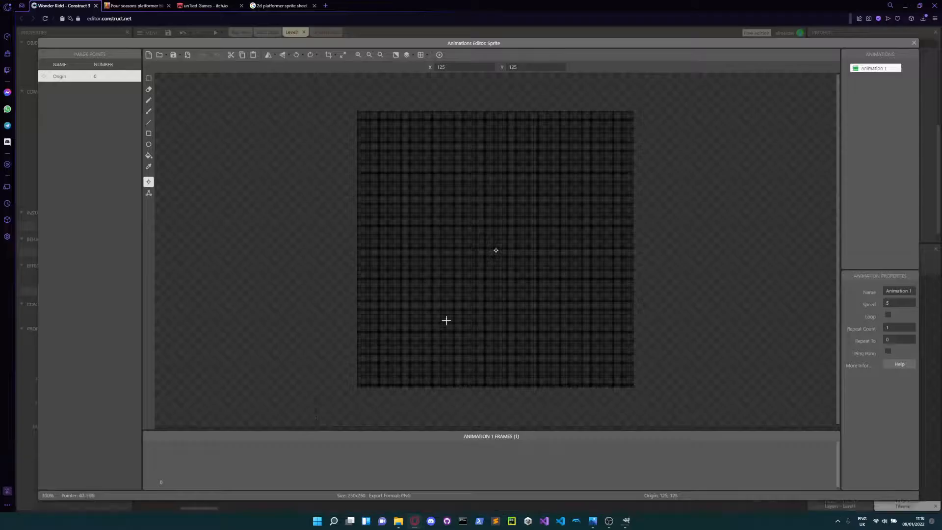
Reopen the new sprite's Animations Editor and load dude-idle.png from the sprites folder as an animation, choosing to import it from a sprite strip.
left_click(914, 43)
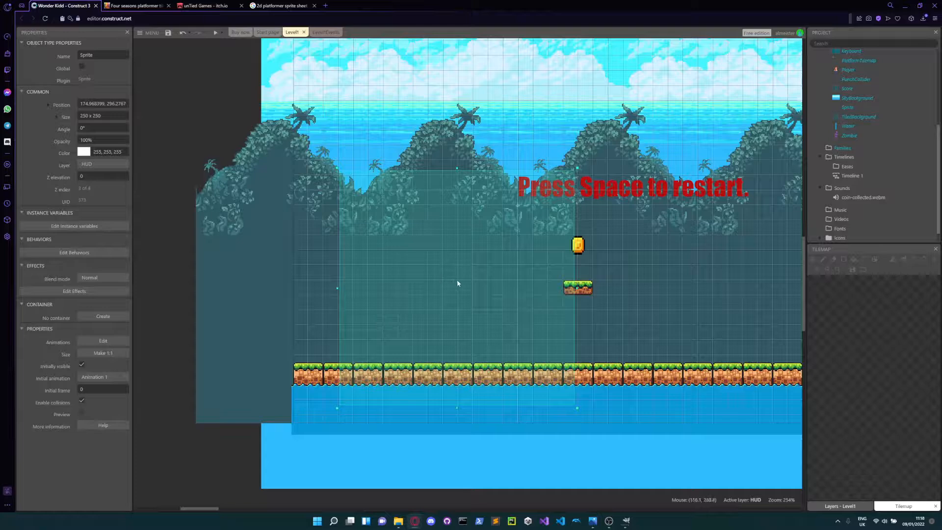
double_click(435, 289)
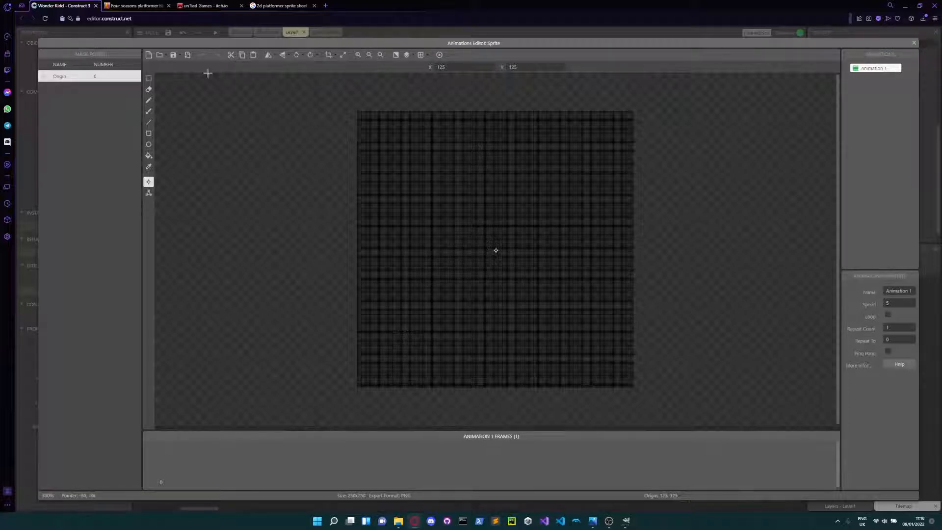
left_click(160, 57)
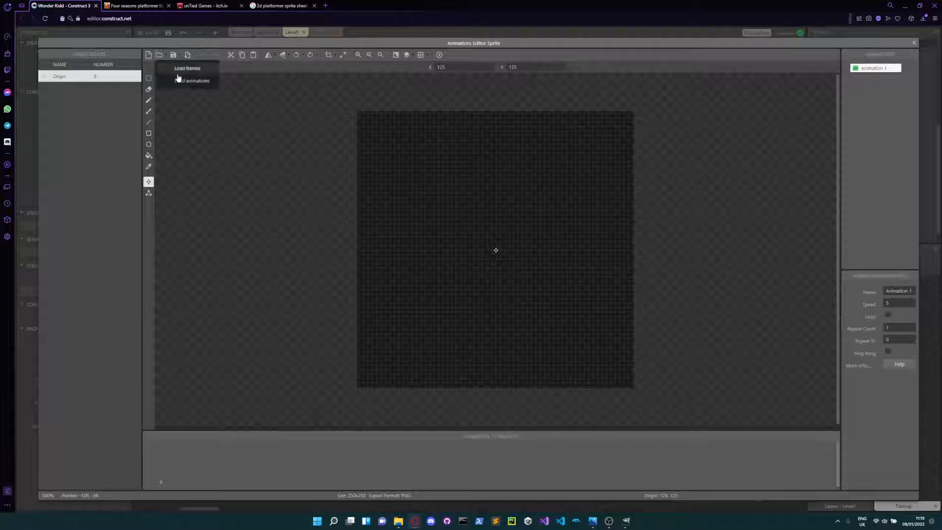
left_click(202, 83)
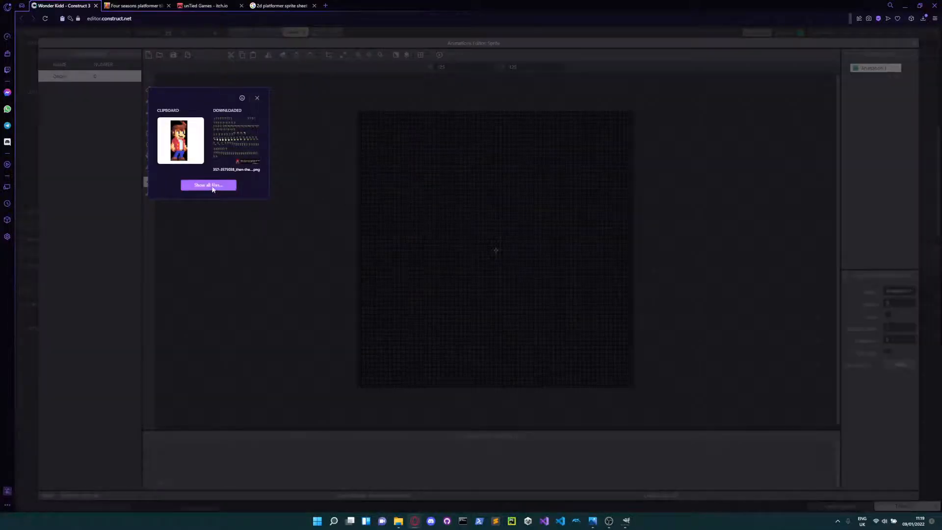
left_click(210, 186)
double_click(205, 74)
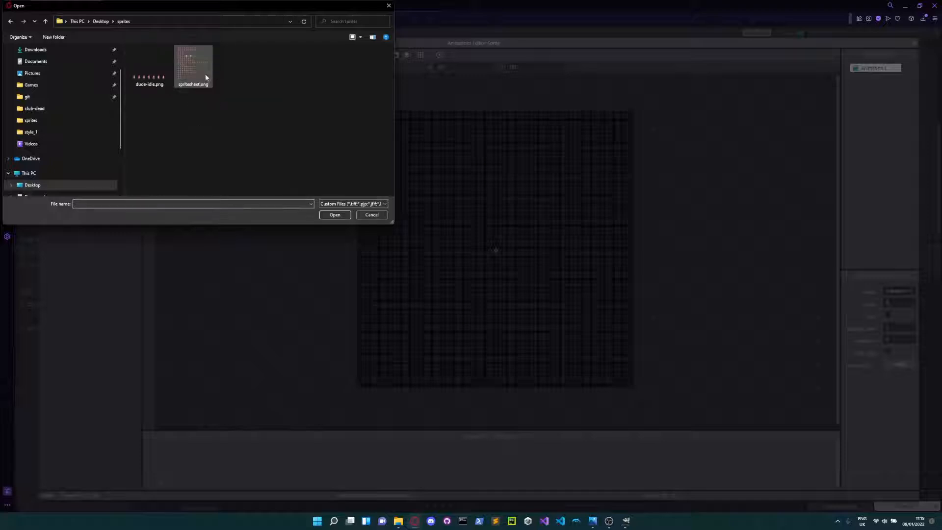
double_click(155, 81)
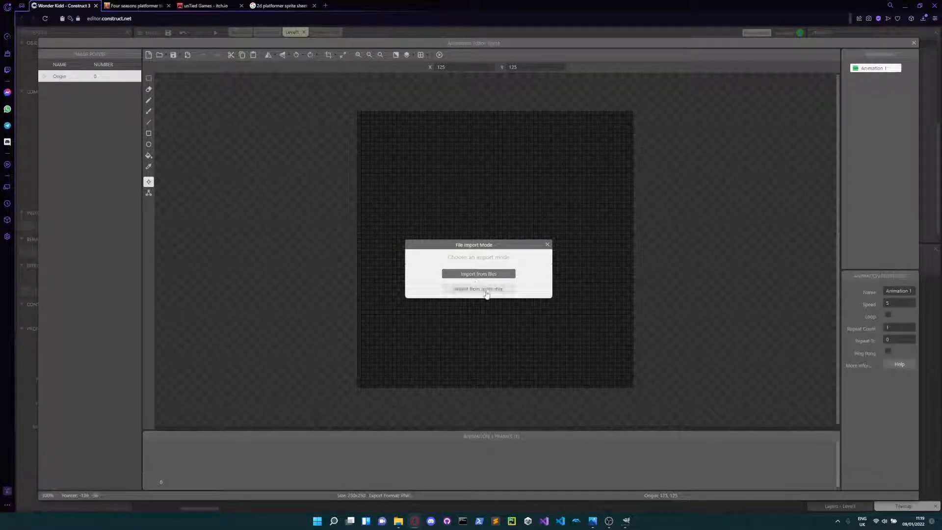
left_click(486, 293)
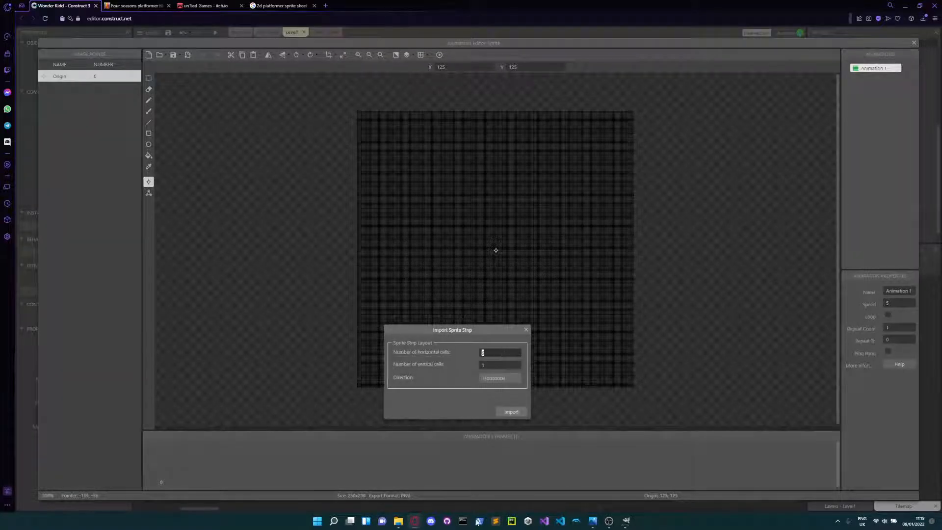
Check the number of characters in the GIMP strip, and import it in Construct 3 with 7 horizontal cells and 1 vertical cell.
mouse_move(595, 523)
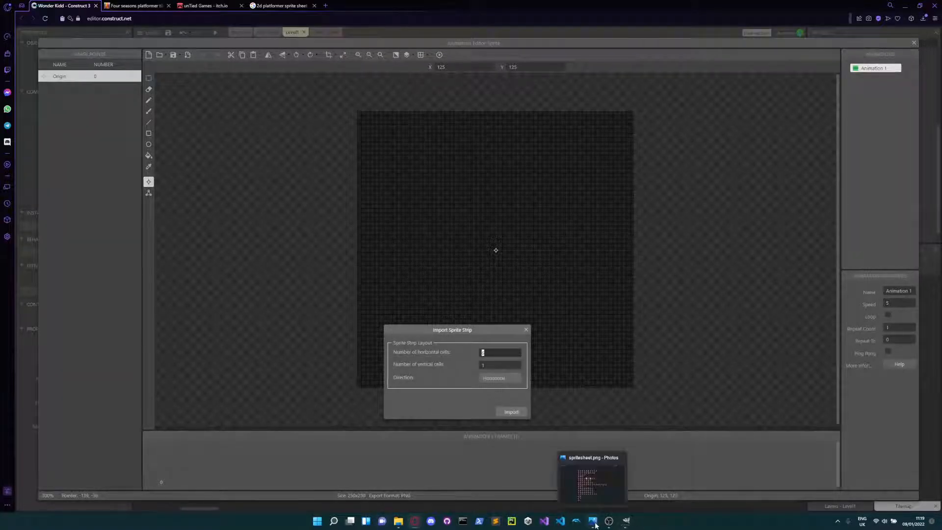
left_click(624, 522)
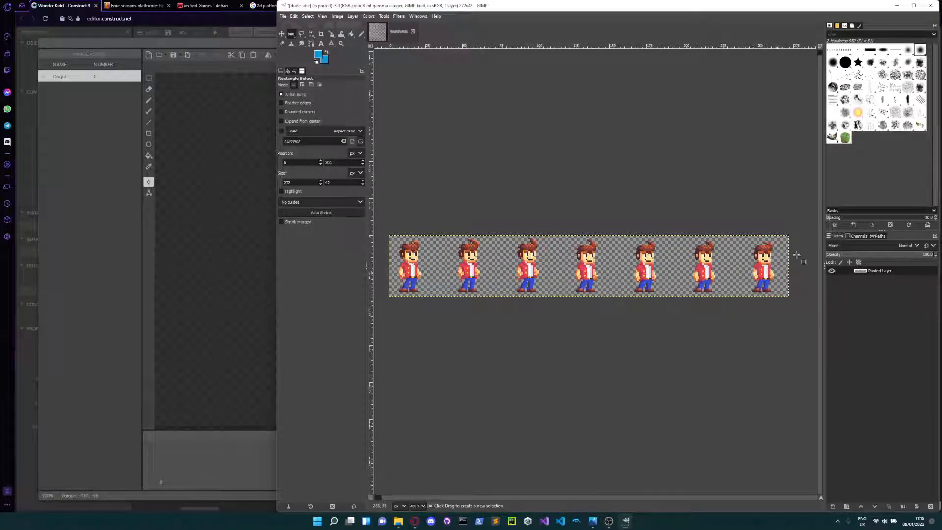
left_click(902, 7)
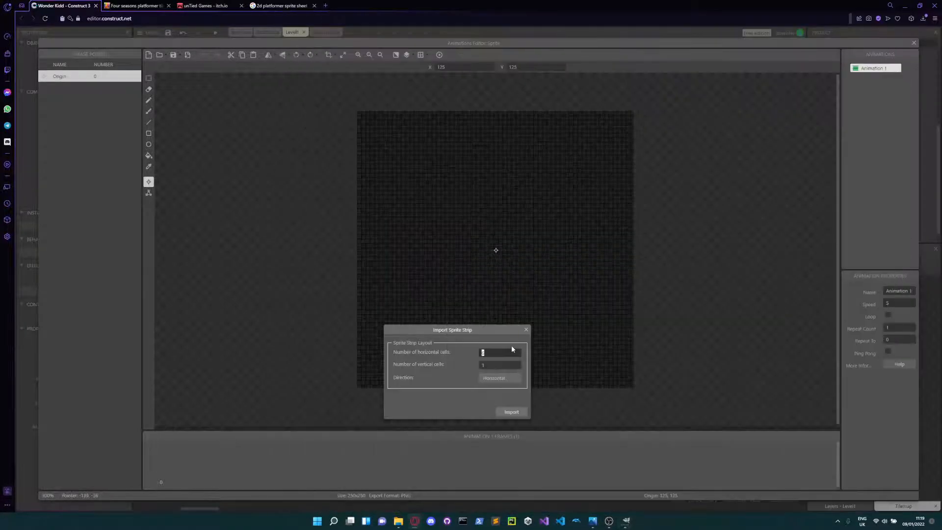
type("7")
double_click(488, 365)
left_click(512, 412)
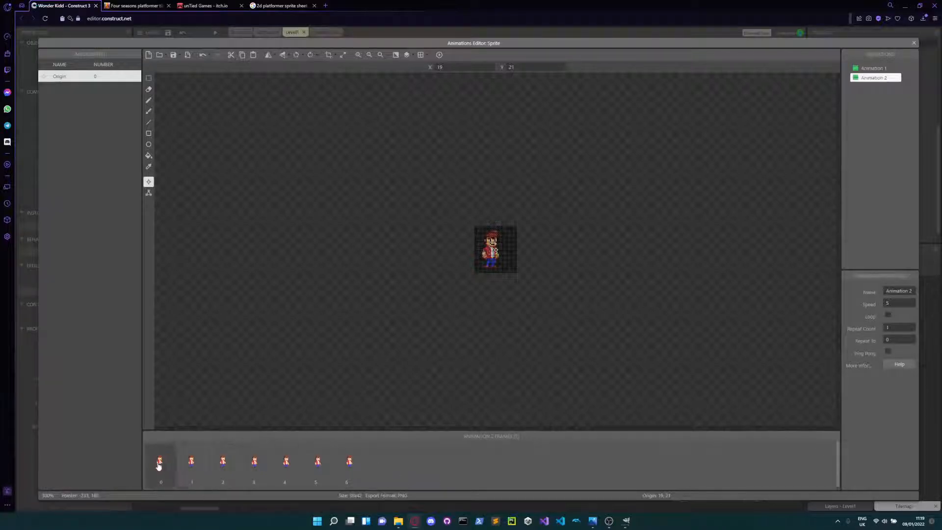
Look through the imported frames of Animation 2 to compare the character's position within each frame.
left_click(160, 469)
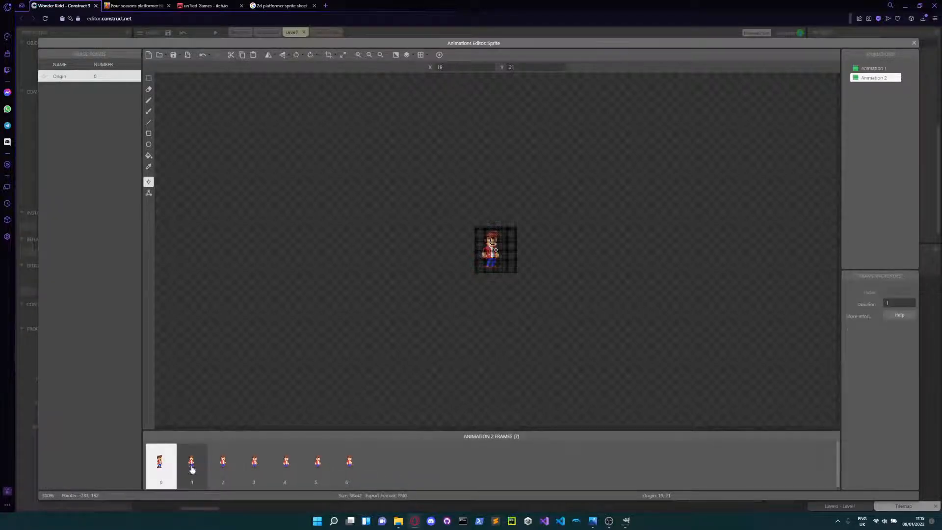
left_click(192, 469)
left_click(223, 471)
left_click(255, 472)
left_click(286, 474)
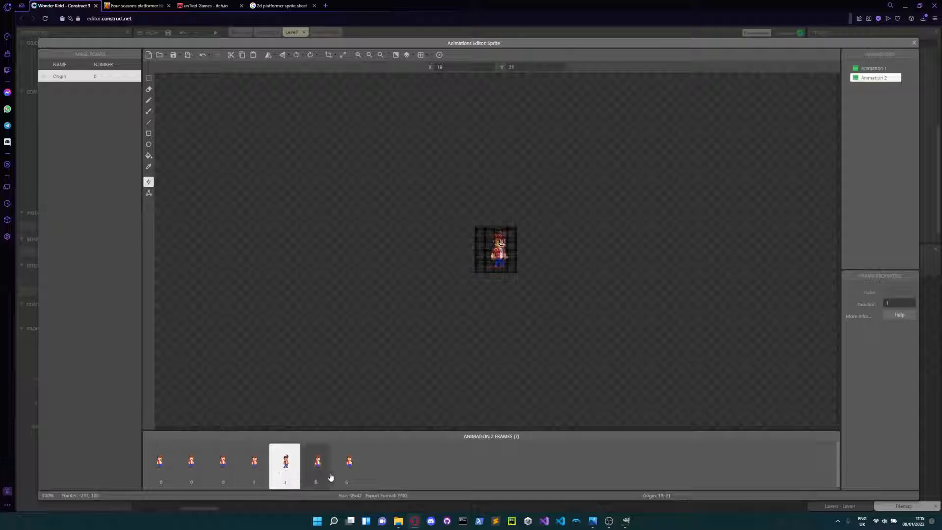
left_click(346, 472)
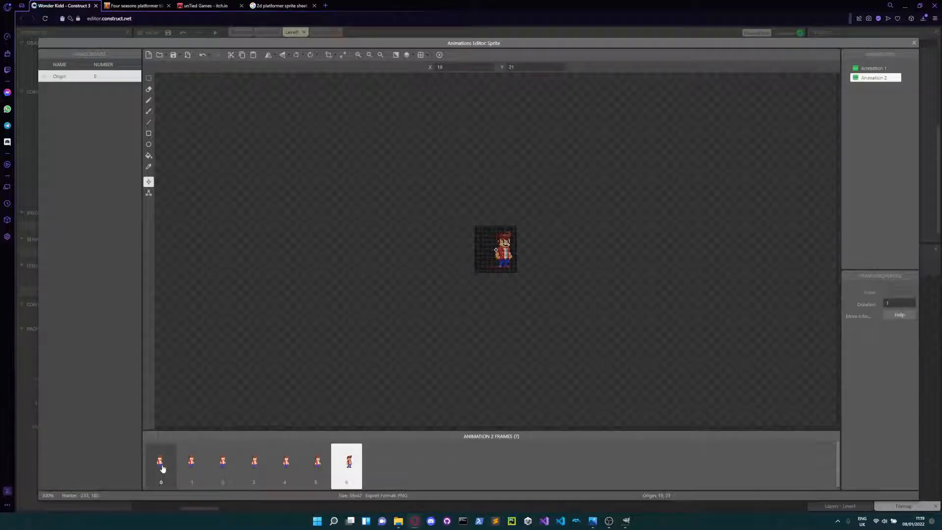
Crop the transparent edges from frame 0 of Animation 2.
left_click(161, 467)
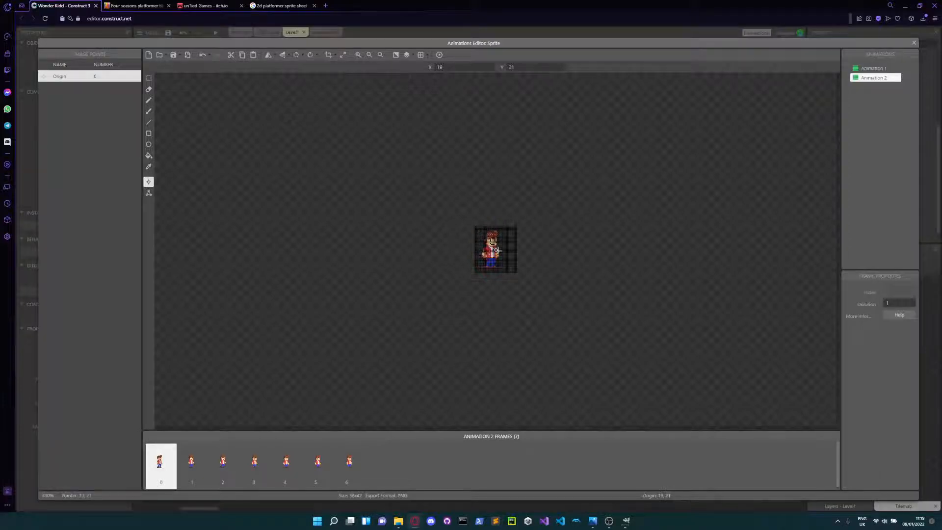
scroll(496, 249, "up", 2)
scroll(497, 249, "up", 3)
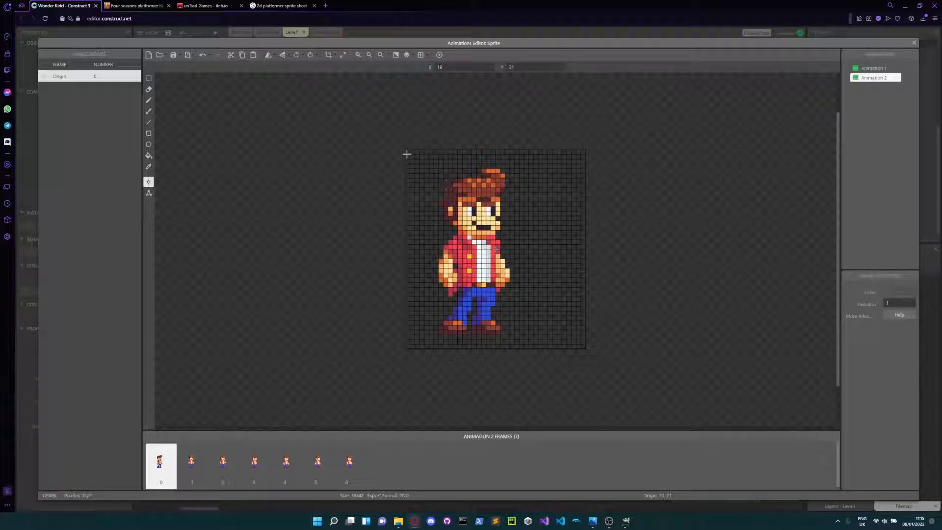
left_click(329, 56)
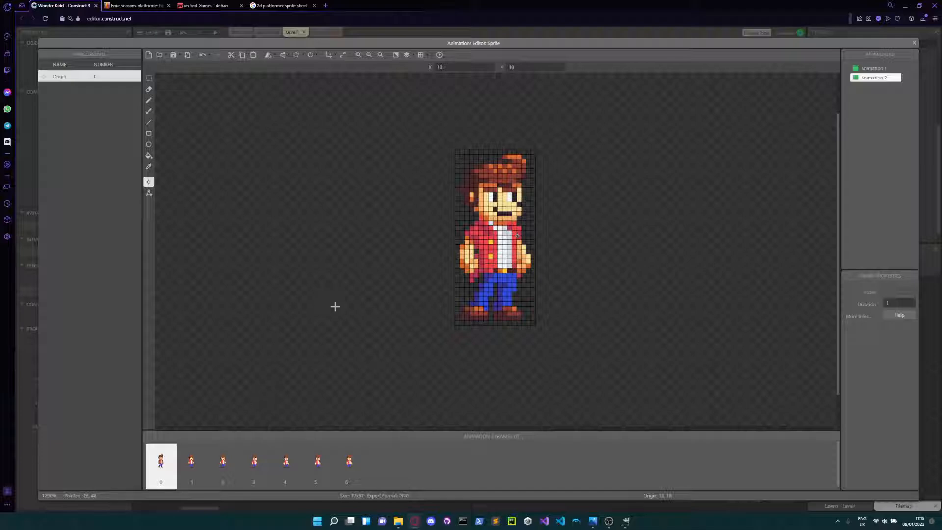
Set frame 0's collision polygon to its bounding box and apply it to the whole animation.
left_click(149, 194)
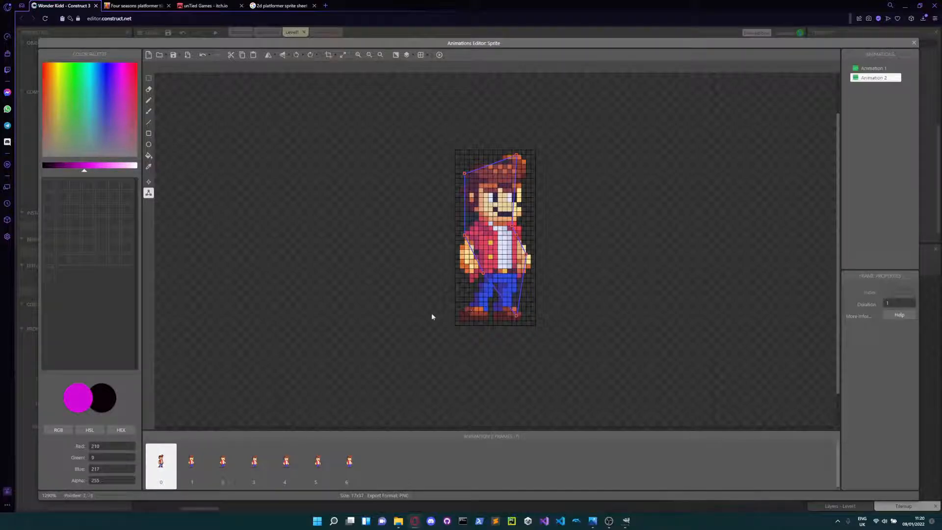
right_click(516, 318)
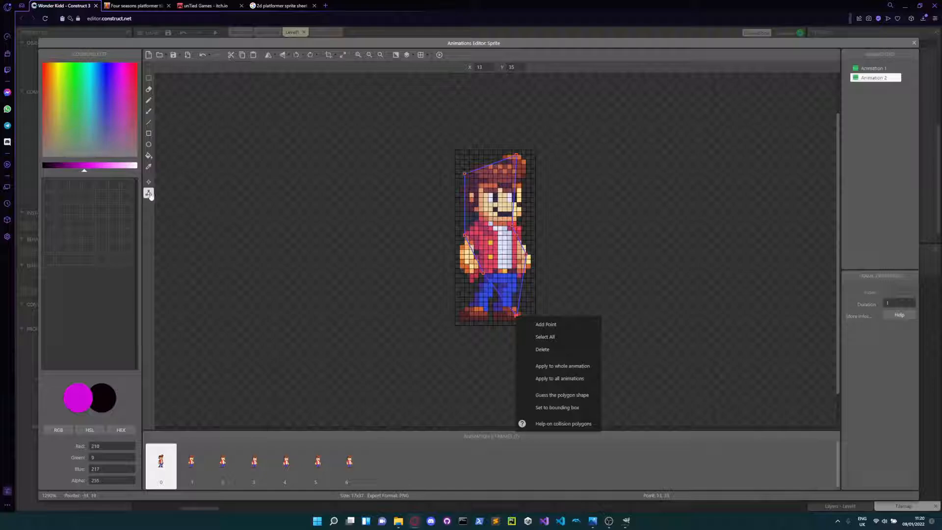
left_click(568, 411)
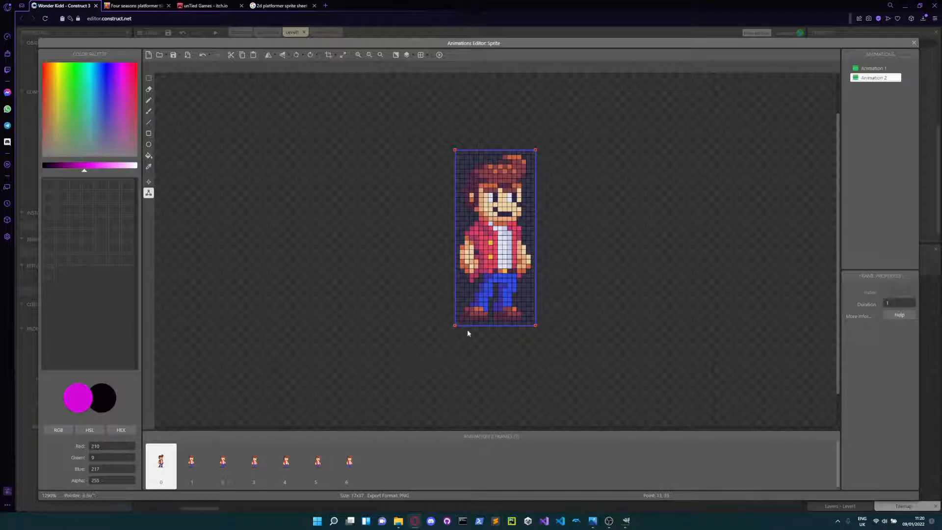
right_click(534, 325)
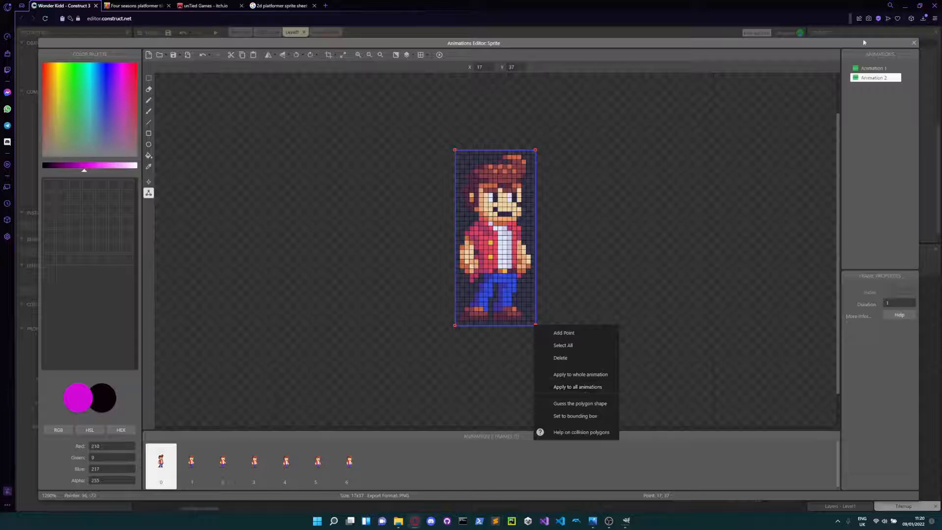
left_click(601, 376)
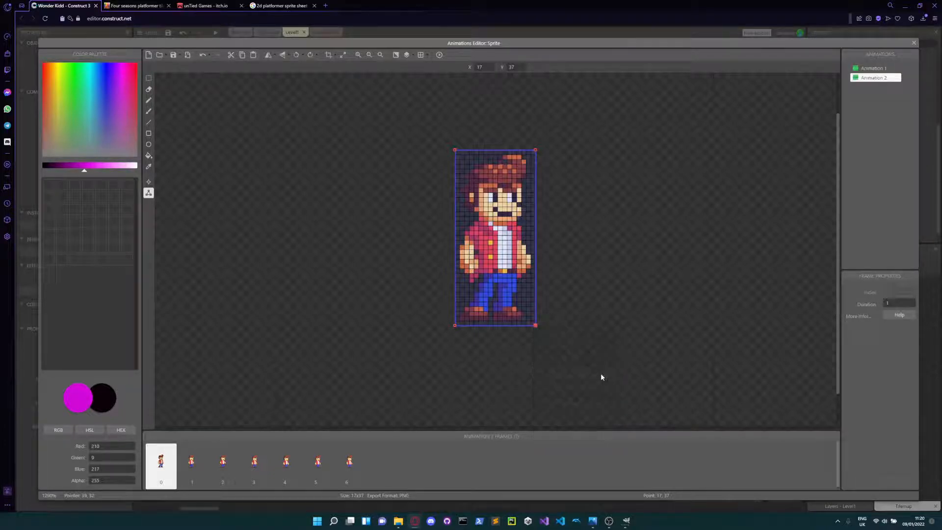
Crop the transparent edges from frames 1 through 6 of Animation 2.
left_click(197, 466)
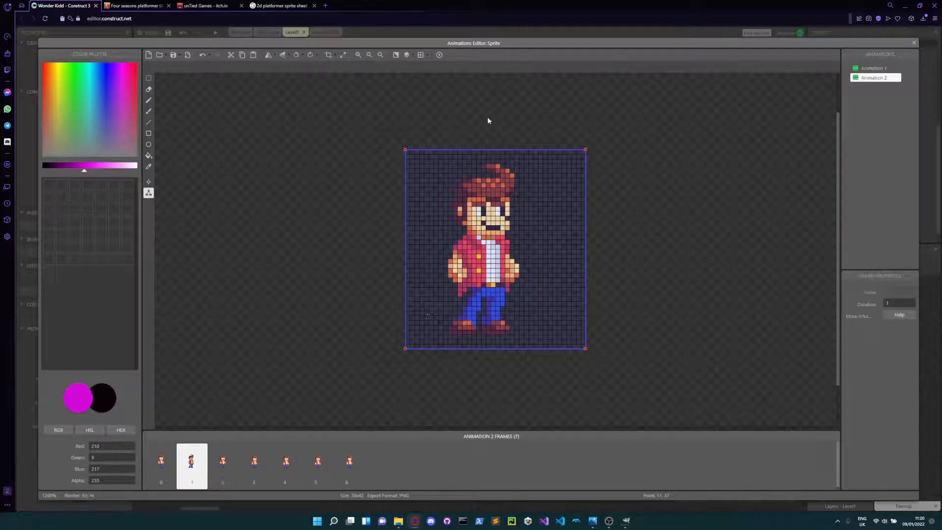
left_click(329, 55)
left_click(228, 451)
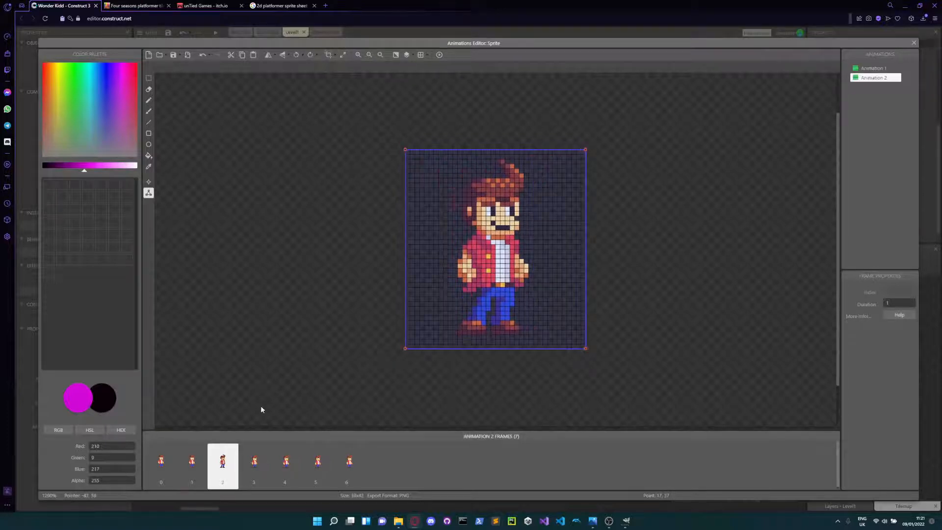
left_click(330, 55)
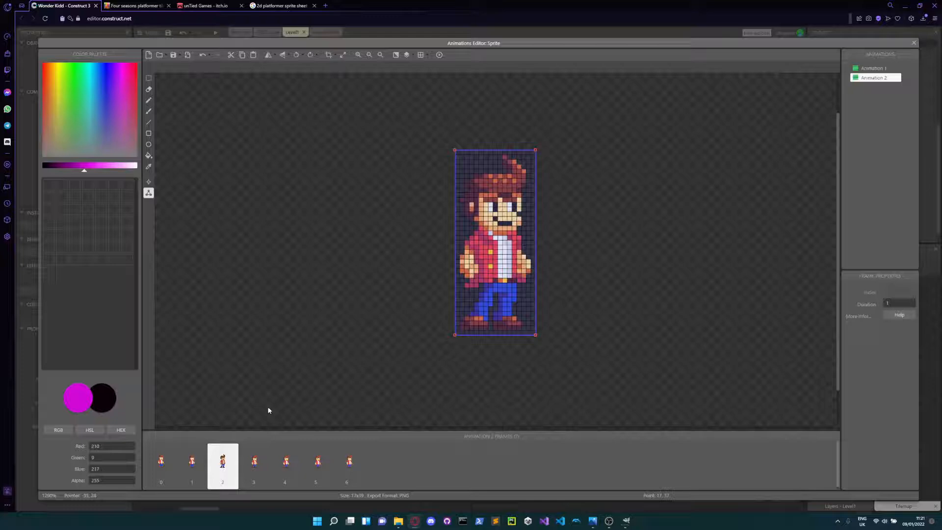
left_click(261, 461)
left_click(329, 55)
left_click(284, 462)
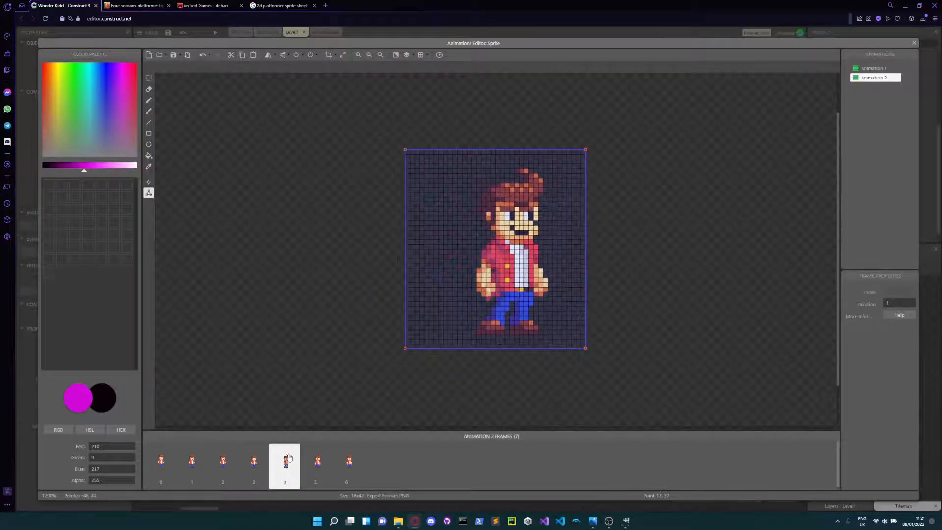
left_click(329, 55)
left_click(315, 459)
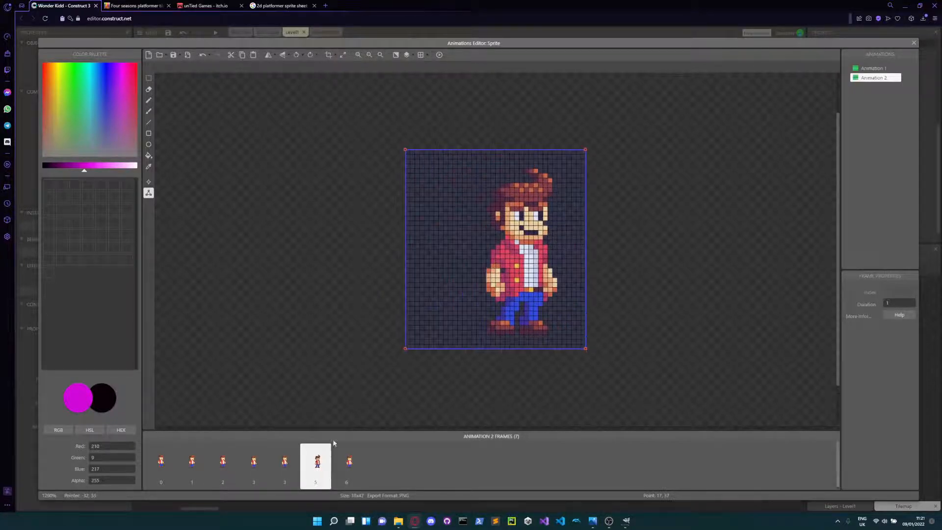
left_click(327, 55)
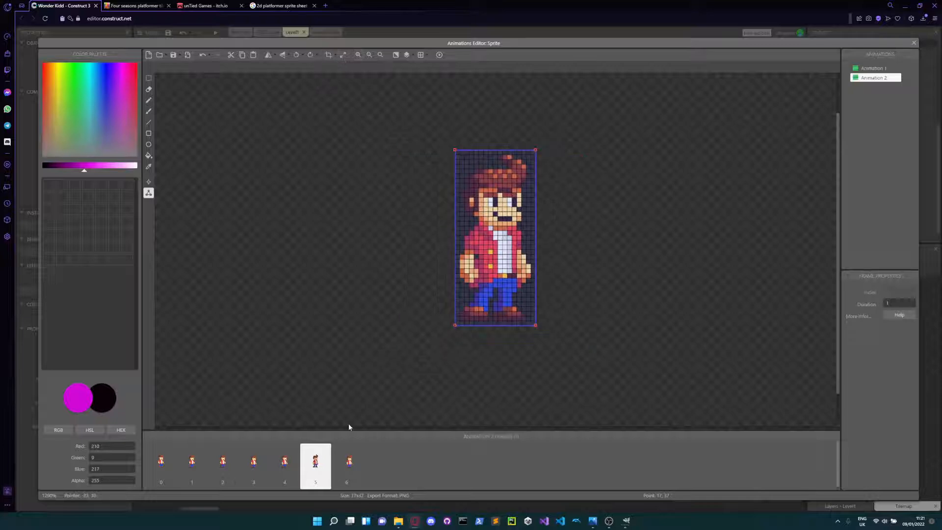
left_click(347, 462)
left_click(330, 56)
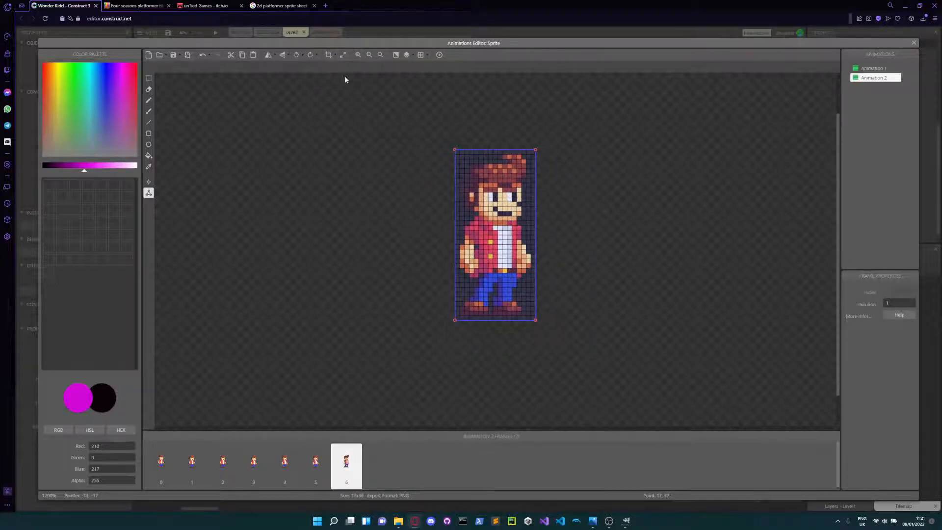
Move frame 0's origin point to the bottom centre of the character, between the feet.
left_click(149, 186)
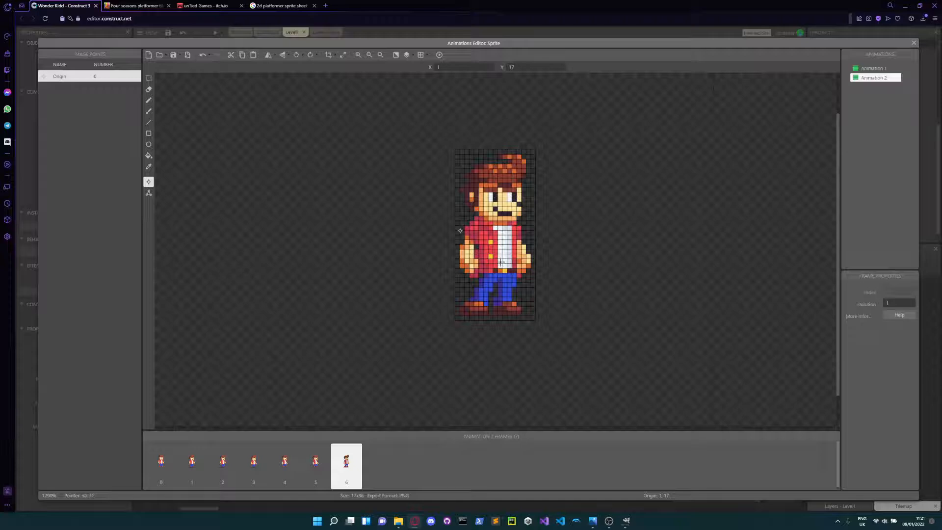
left_click(161, 466)
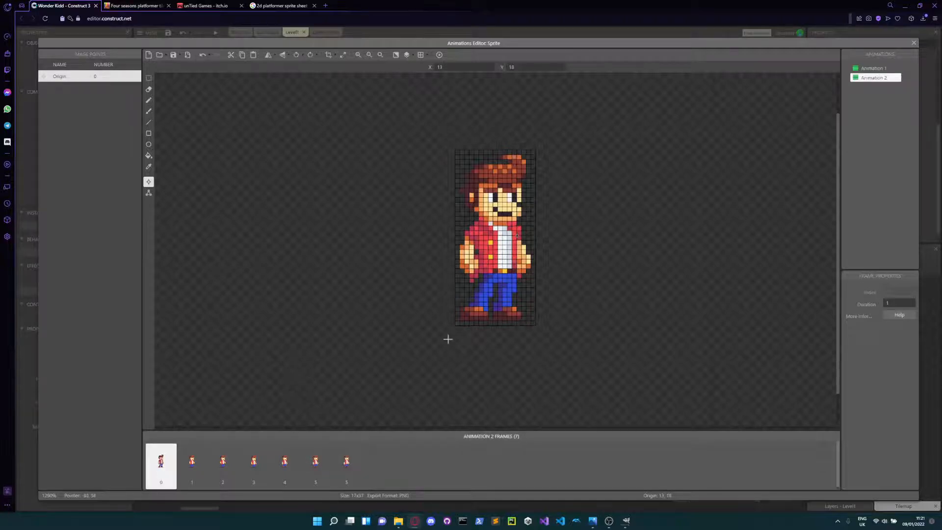
left_click(518, 237)
left_click(493, 320)
left_click(493, 343)
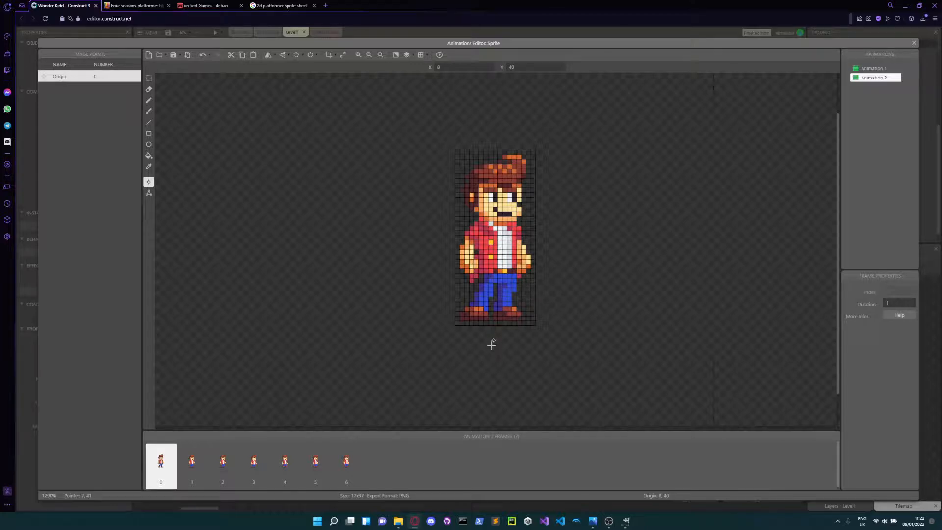
left_click(494, 320)
Set the origin point of frames 1 through 6 of Animation 2 to the bottom centre, between the character's feet.
left_click(191, 470)
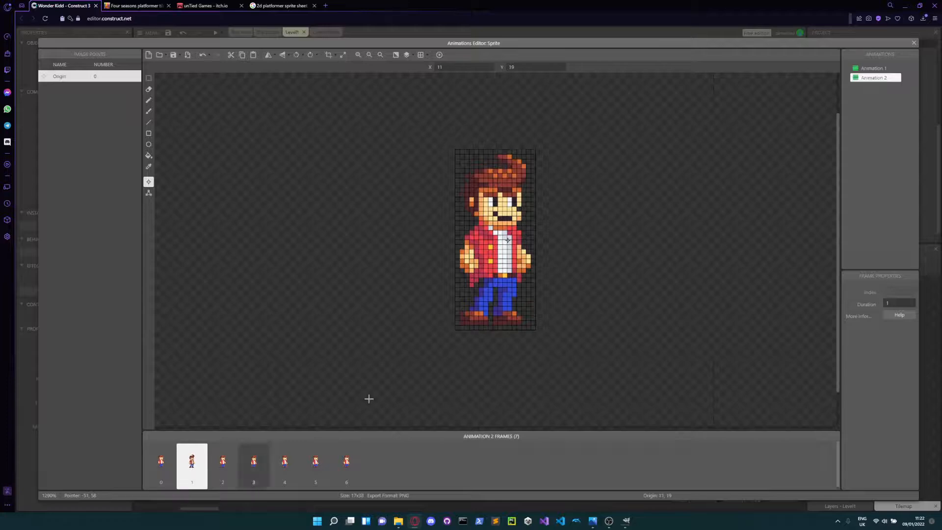
left_click(494, 325)
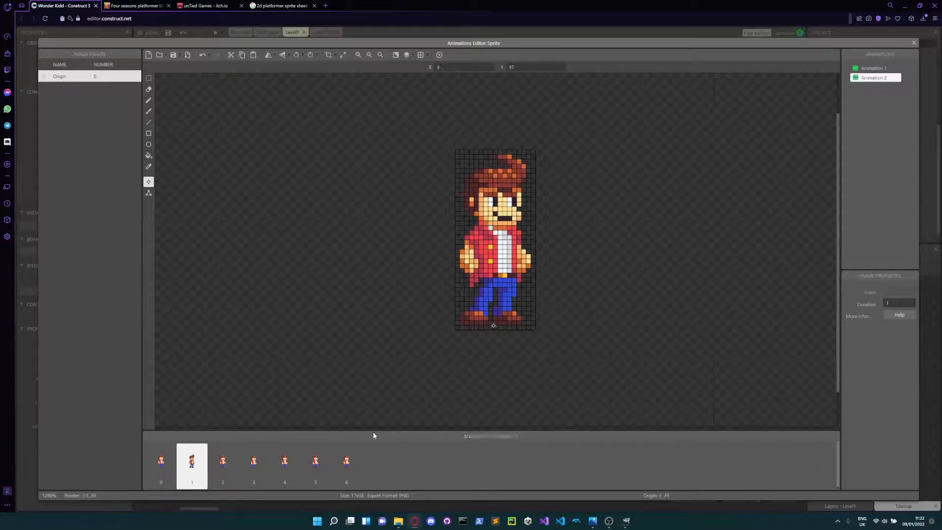
left_click(222, 464)
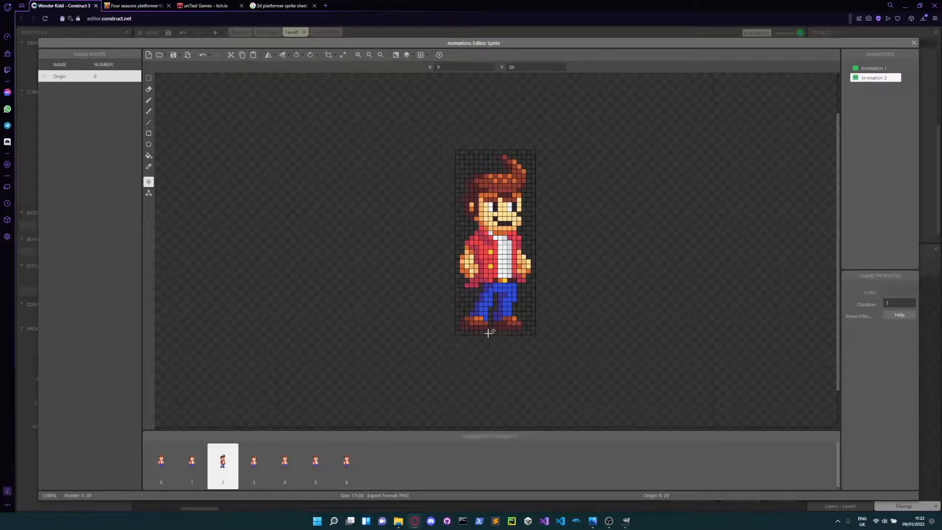
left_click(248, 469)
left_click(494, 326)
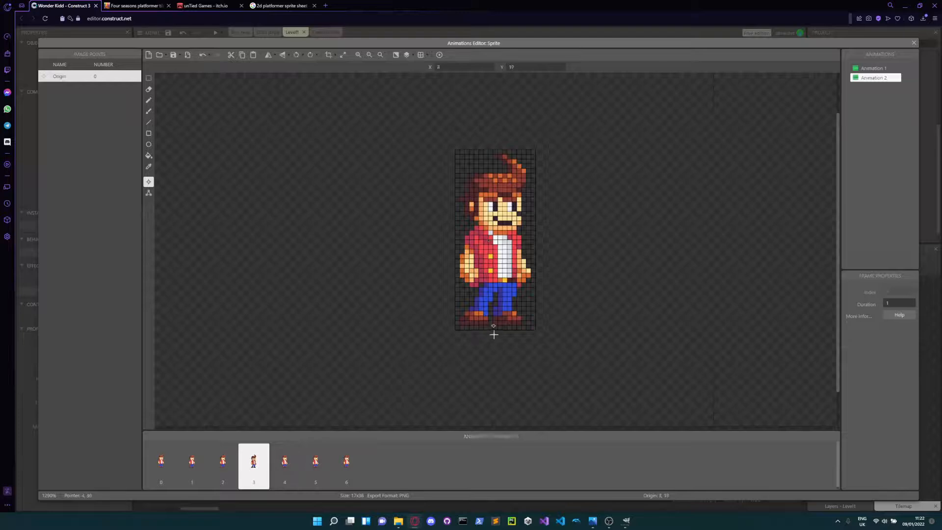
left_click(285, 464)
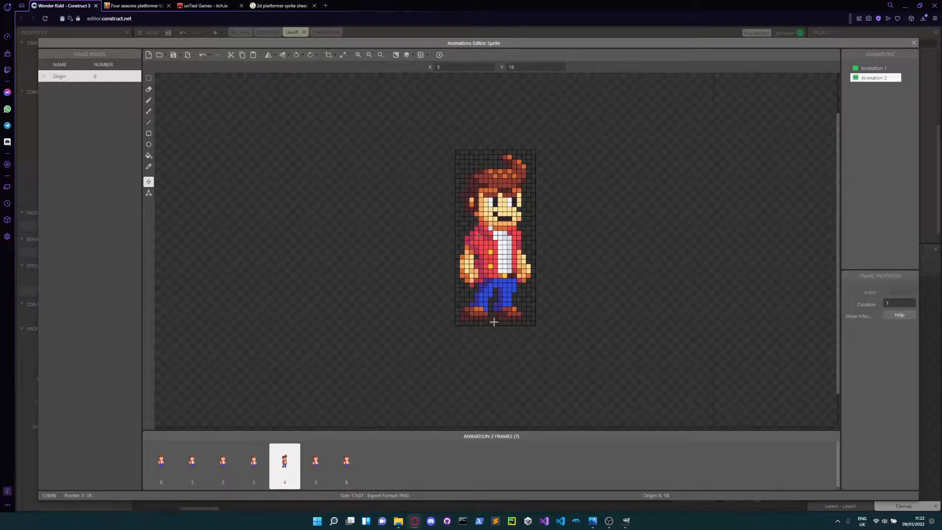
left_click(315, 464)
left_click(494, 320)
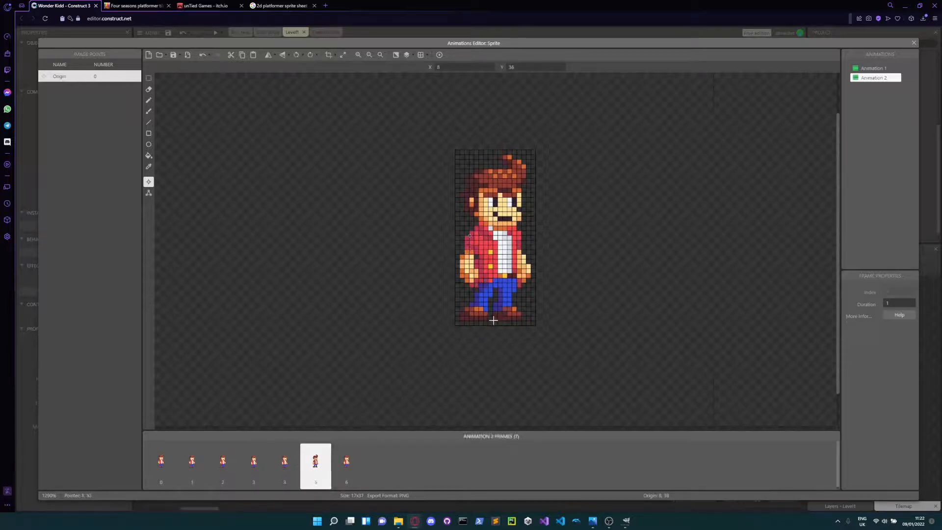
left_click(346, 464)
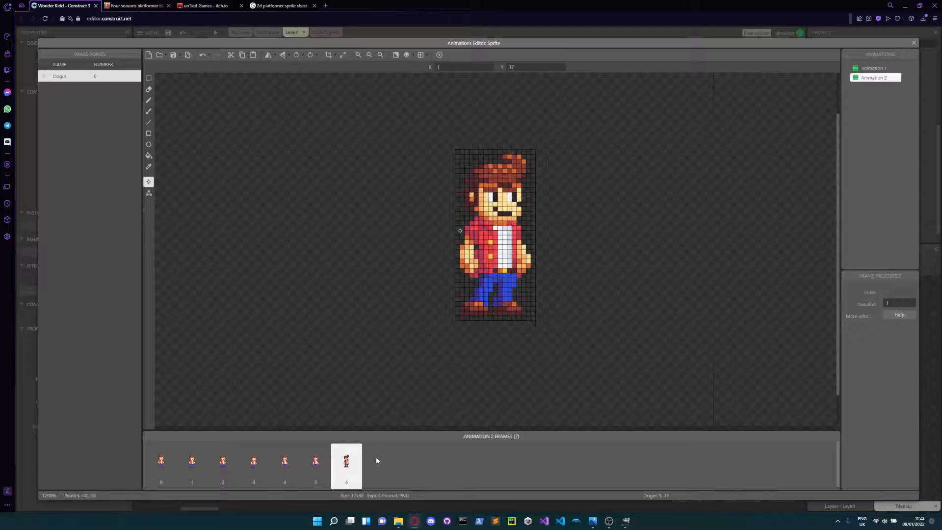
left_click(493, 317)
left_click(174, 466)
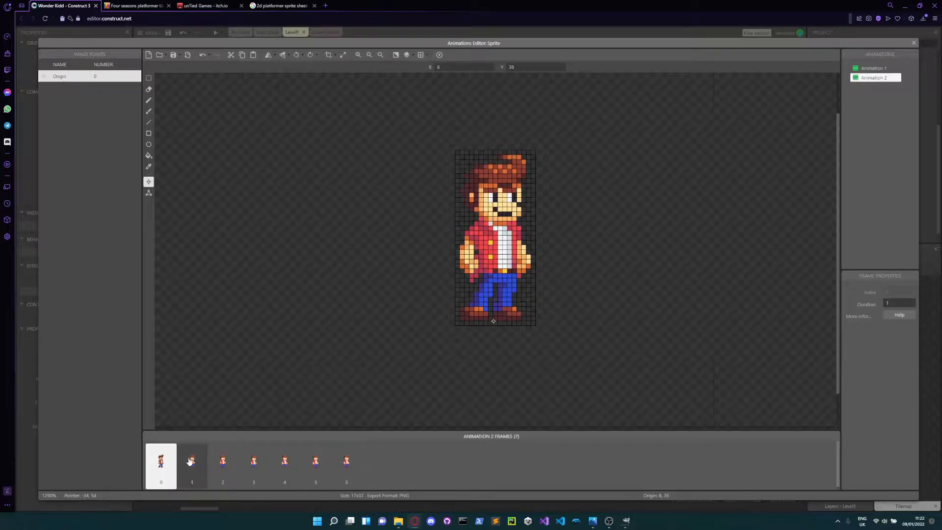
Rename Animation 2 to idle and set it to loop.
left_click(879, 79)
left_click(877, 80)
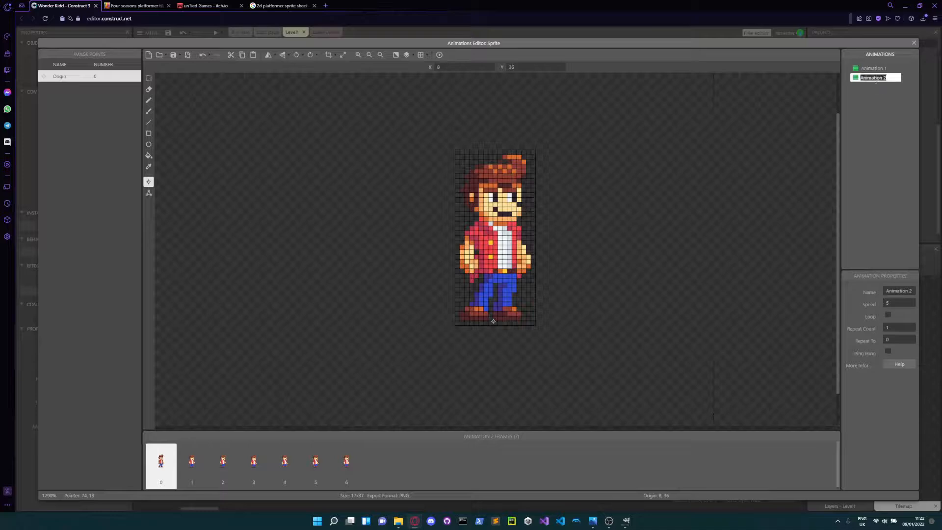
type("idle")
left_click(889, 317)
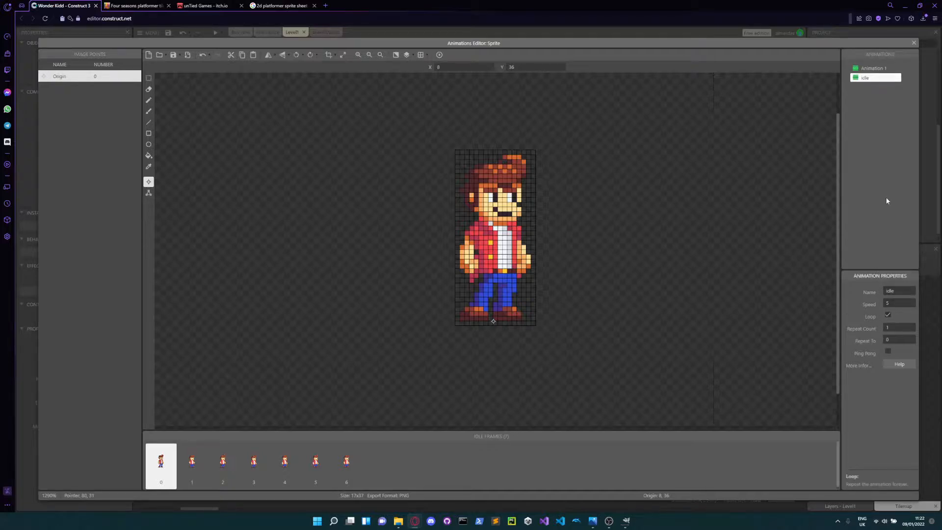
Delete Animation 1 from the sprite and close the Animations Editor.
left_click(875, 69)
key("Delete")
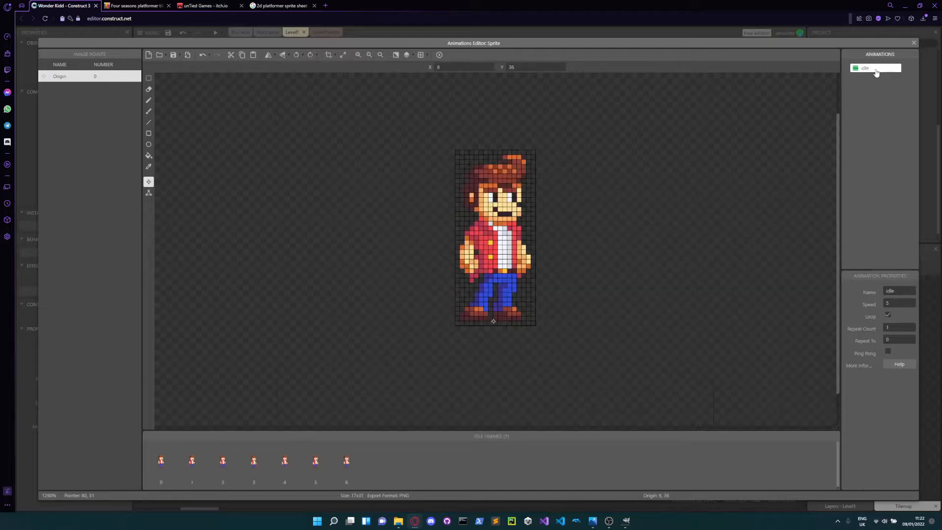
left_click(914, 43)
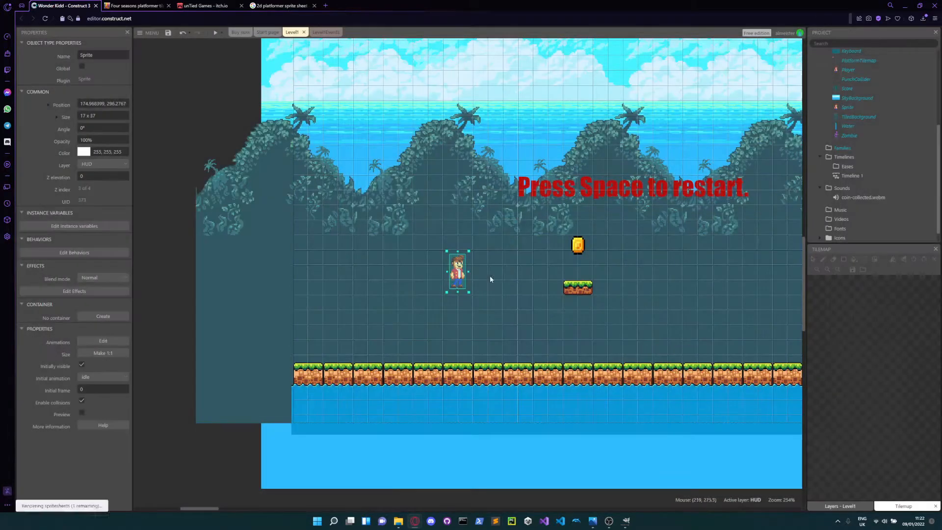
Move the character sprite down to the grass platform and set its X scale and Y scale to 120%.
left_click_drag(459, 266, 429, 336)
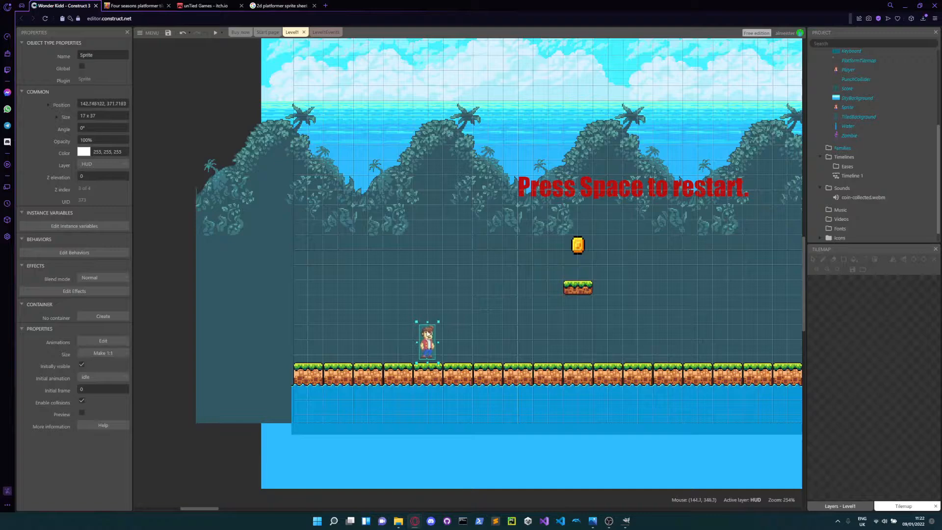
left_click(57, 117)
left_click_drag(116, 153, 31, 140)
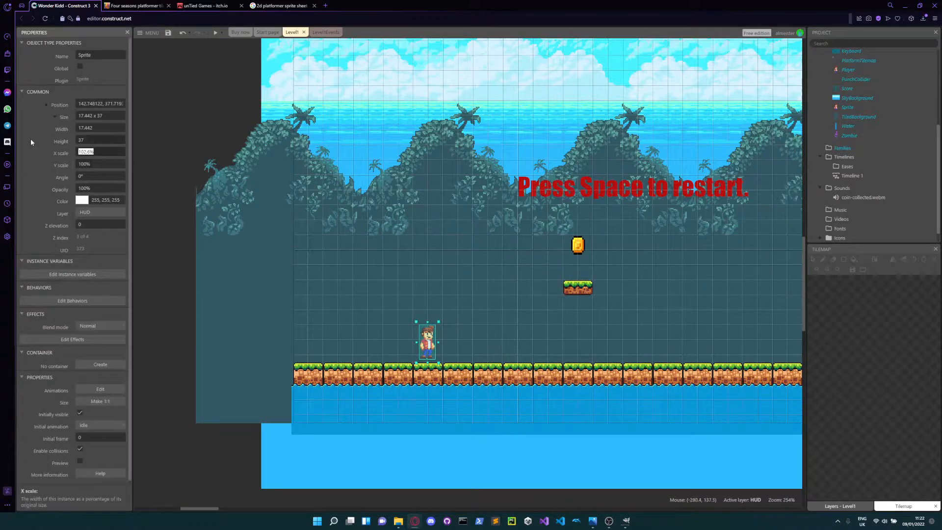
type("120")
key("Tab")
type("120")
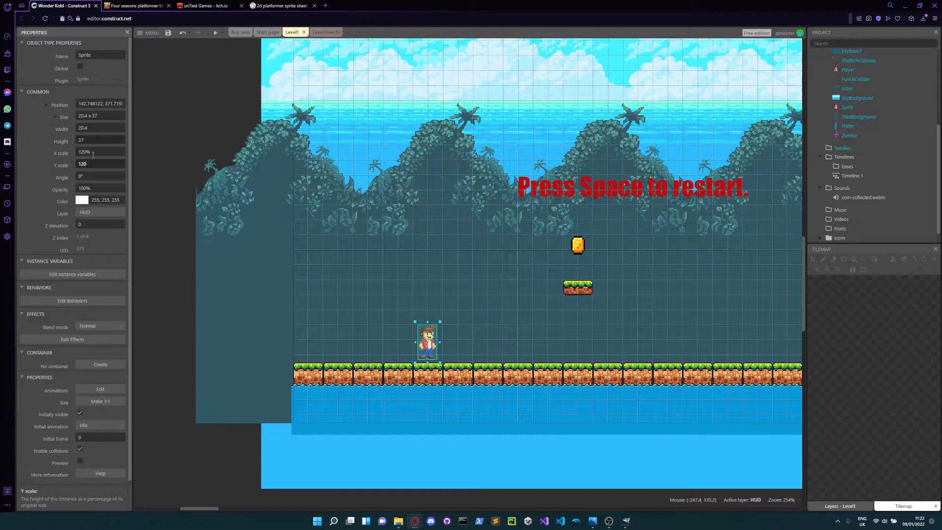
key("Tab")
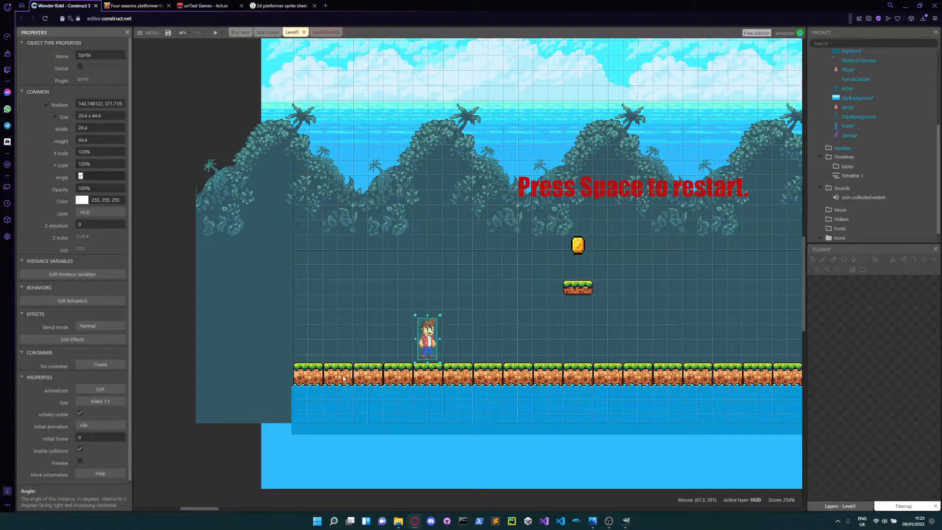
Lower the scaled character so its feet rest on the grass tiles, and preview the level.
left_click_drag(429, 339, 431, 345)
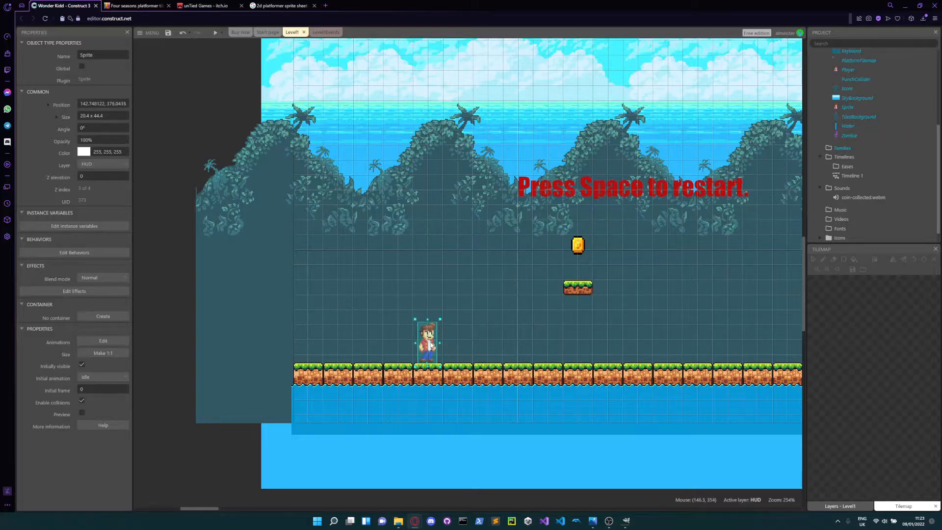
left_click(215, 34)
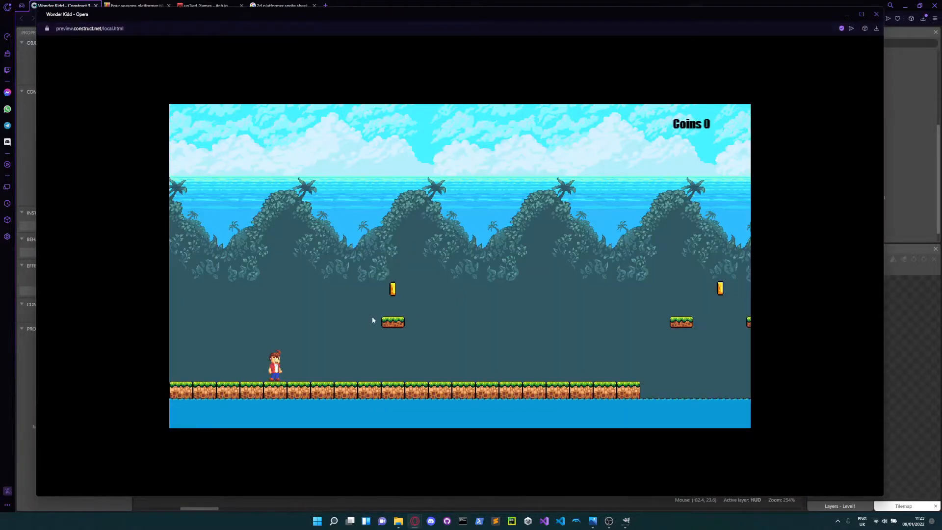